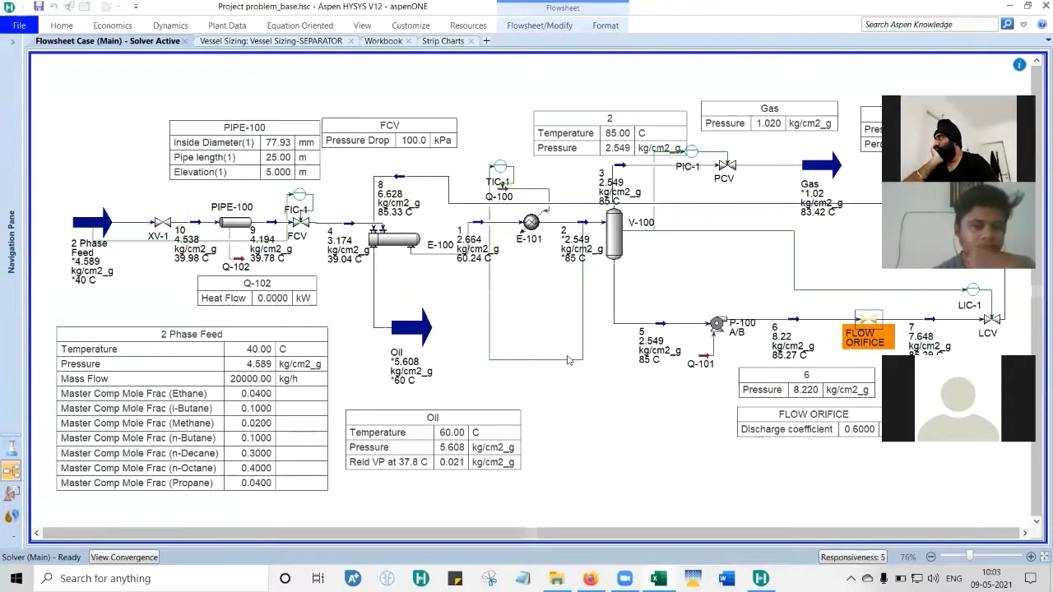
Pan the flowsheet to the LCV end and dock the HYSYS window on the left half.
{"action": "left_click", "coordinate": [669, 273]}
{"action": "left_click", "coordinate": [544, 25]}
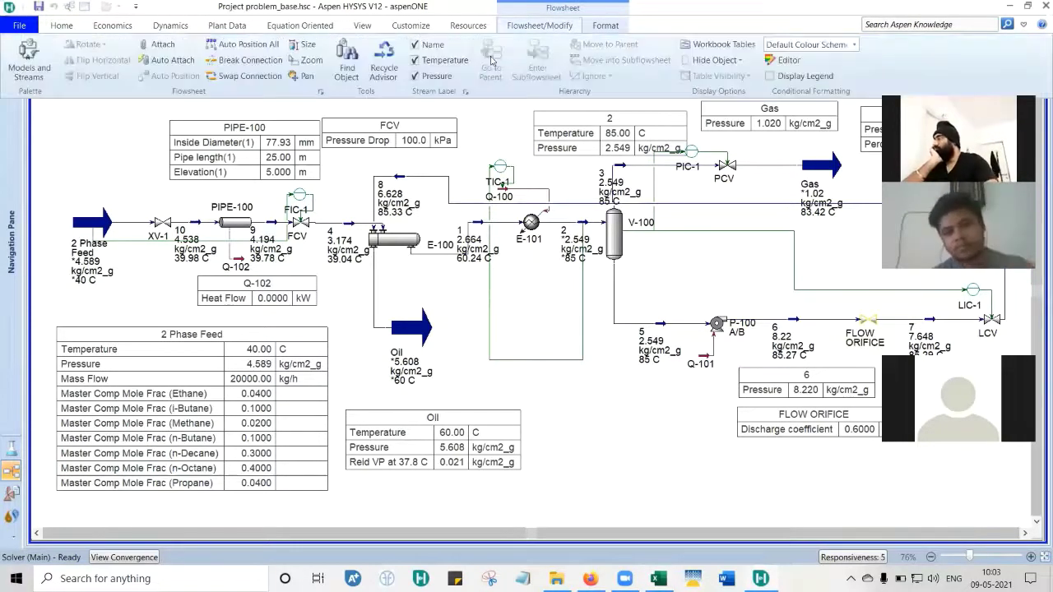
{"action": "left_click", "coordinate": [736, 278]}
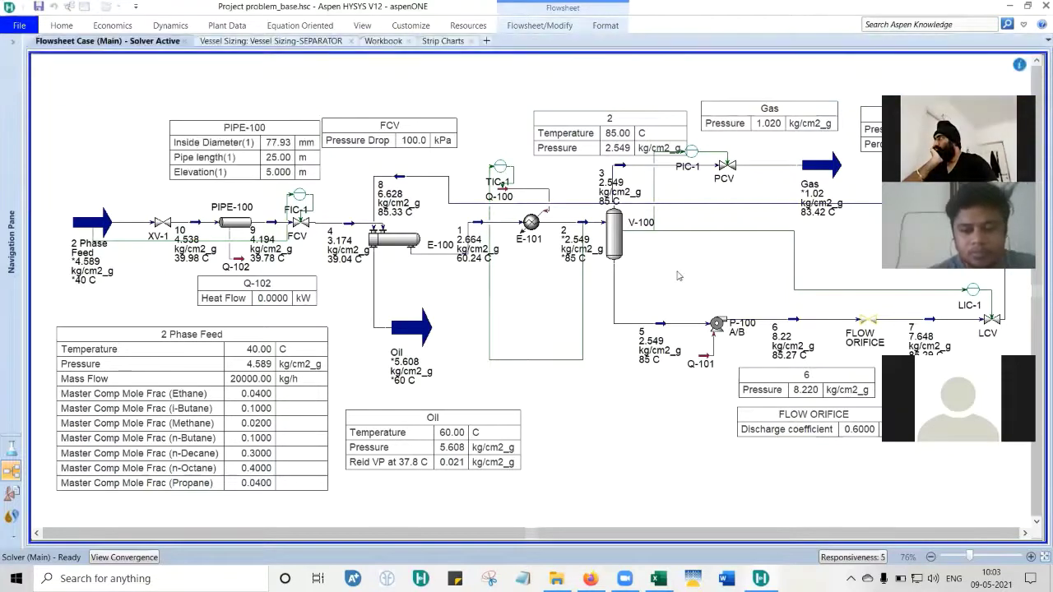
{"action": "left_click_drag", "start_coordinate": [686, 279], "coordinate": [303, 274]}
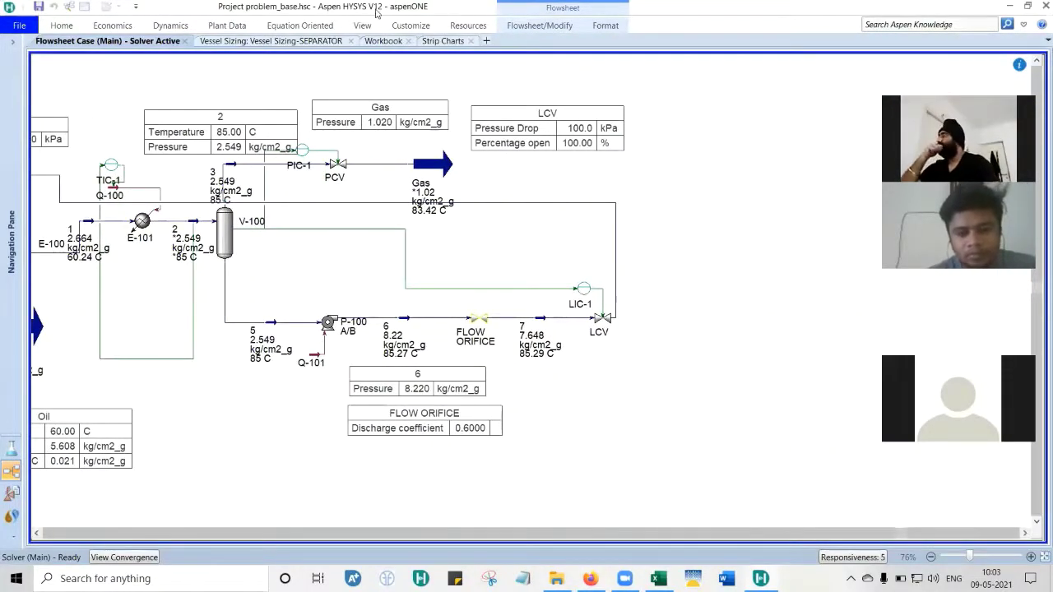
{"action": "key", "text": "super+Left"}
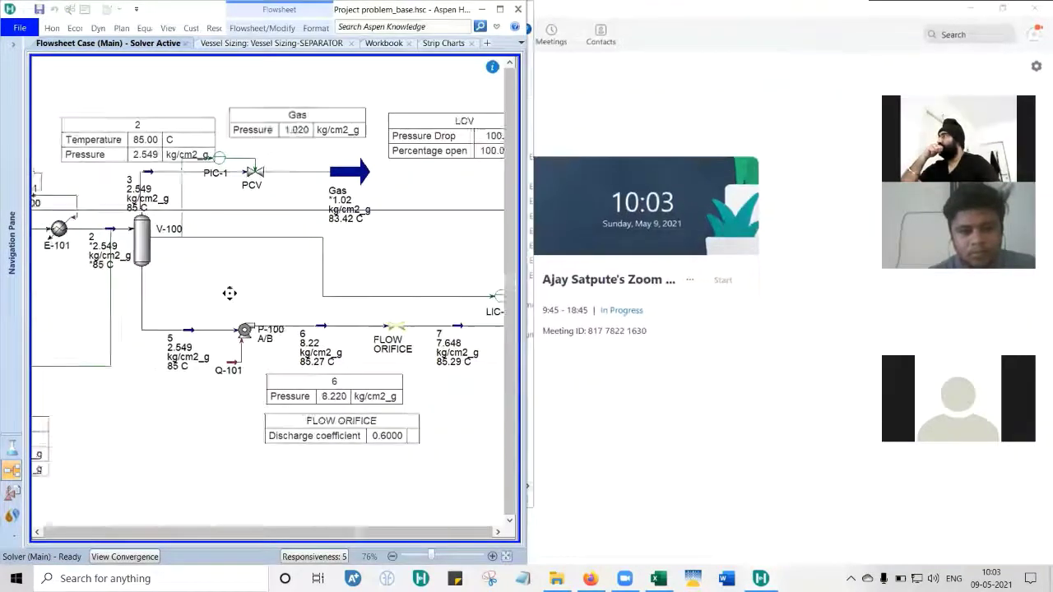
{"action": "left_click", "coordinate": [149, 295]}
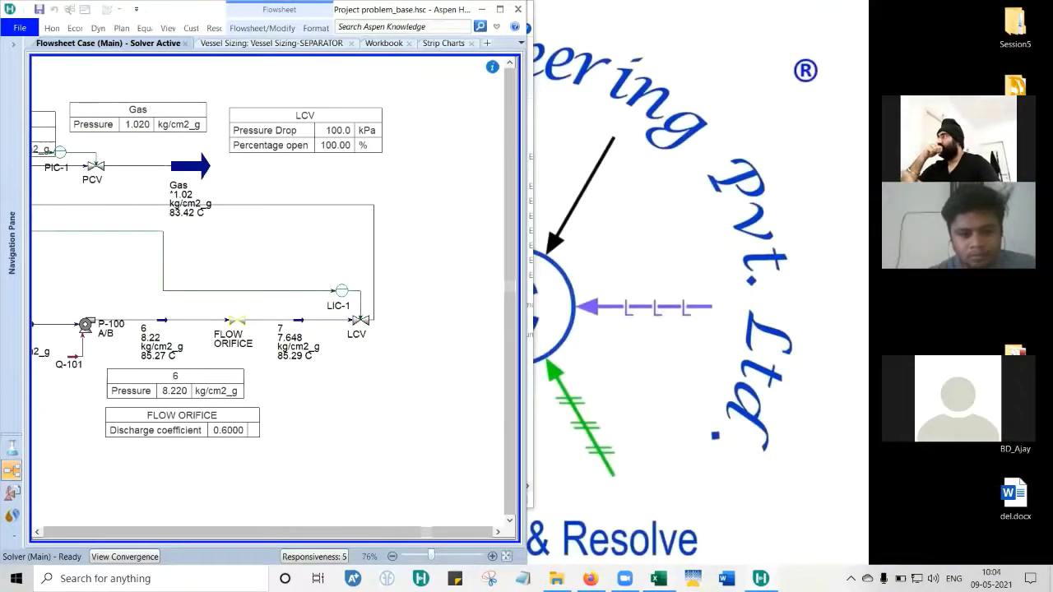
Open 1_LCV.xlsm from the solution folder, dock it right, and scroll to Input Parameters.
{"action": "key", "text": "alt+Tab"}
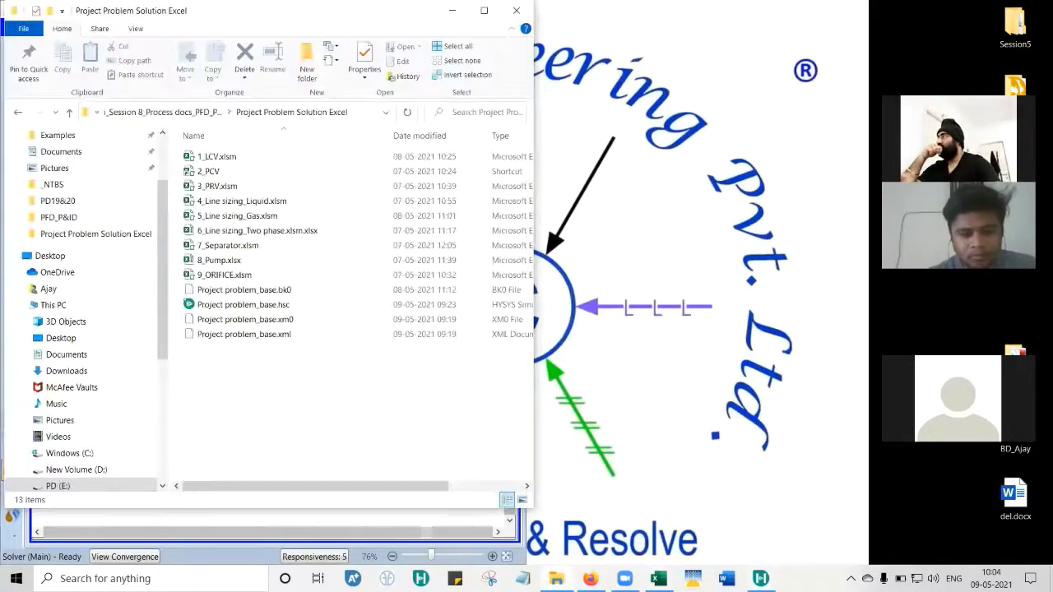
{"action": "double_click", "coordinate": [218, 157]}
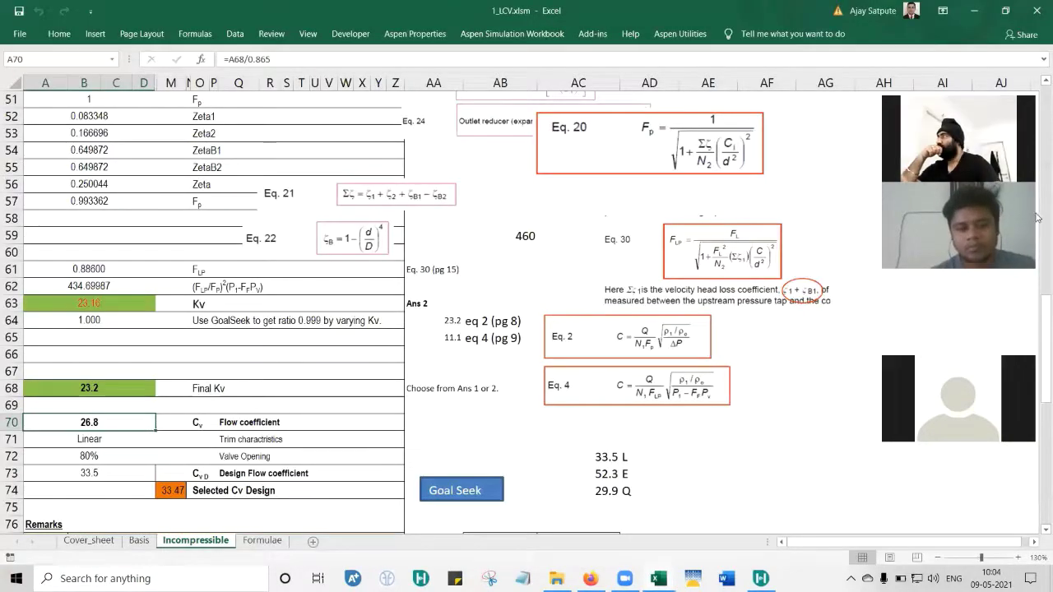
{"action": "key", "text": "super+Right"}
{"action": "key", "text": "Return"}
{"action": "scroll", "coordinate": [823, 201], "scroll_direction": "up", "scroll_amount": 5}
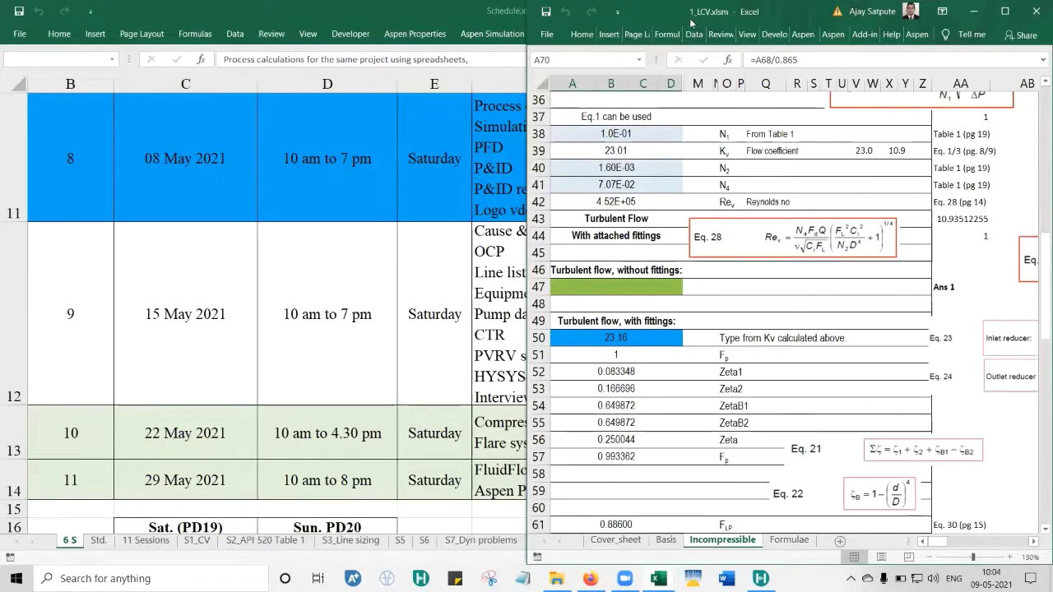
{"action": "left_click", "coordinate": [891, 355]}
{"action": "scroll", "coordinate": [897, 336], "scroll_direction": "up", "scroll_amount": 12}
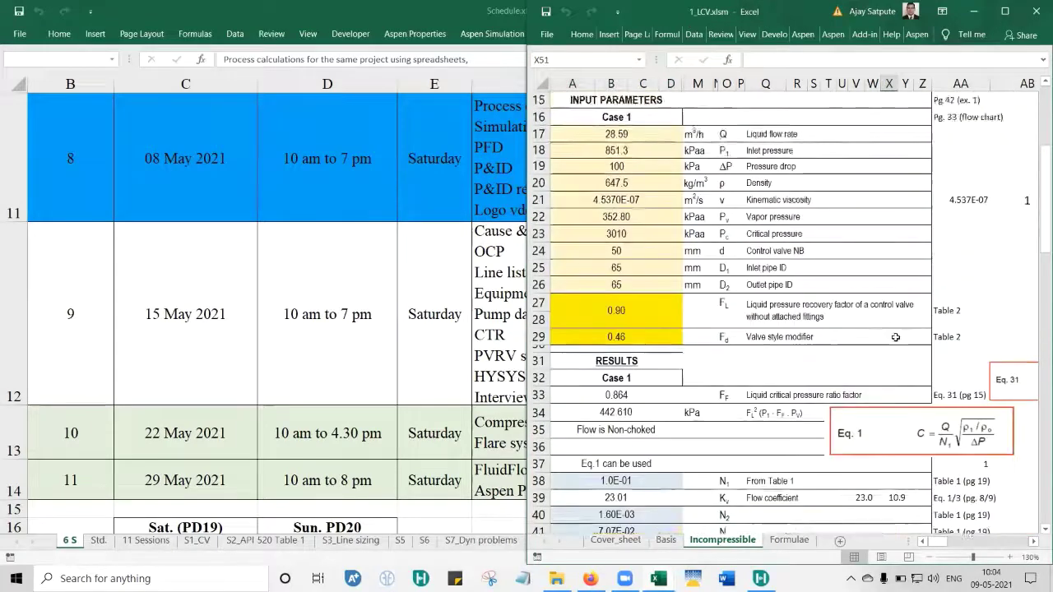
{"action": "scroll", "coordinate": [897, 335], "scroll_direction": "down", "scroll_amount": 4}
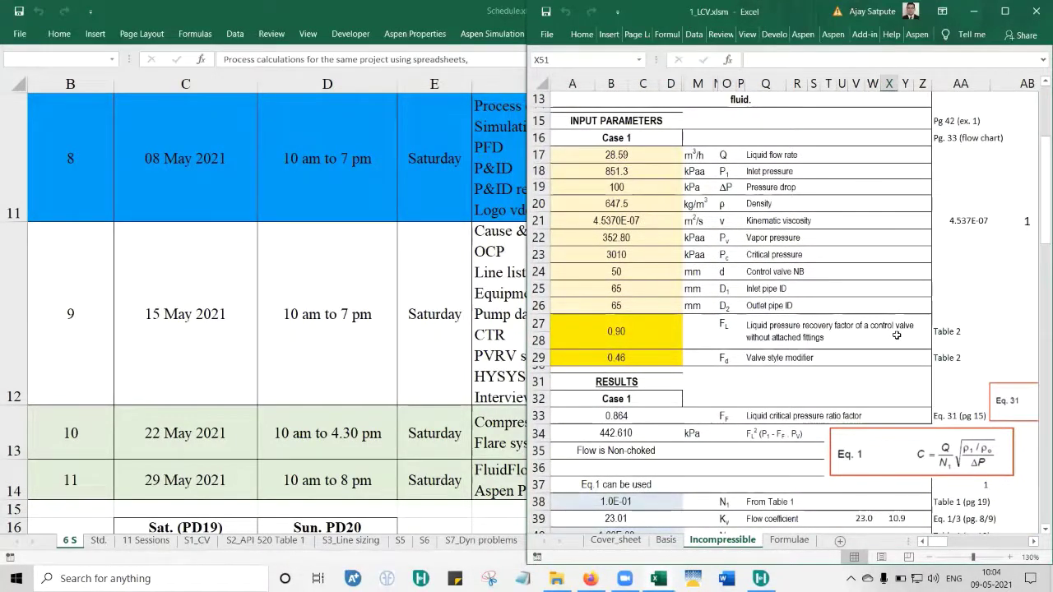
{"action": "left_click", "coordinate": [434, 14]}
{"action": "left_click", "coordinate": [974, 17]}
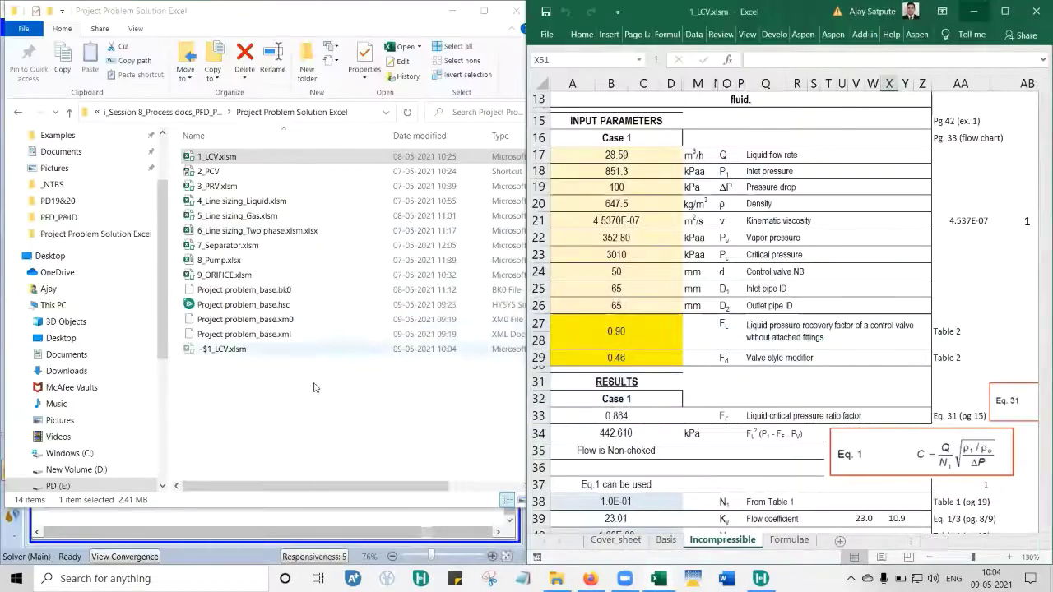
{"action": "left_click", "coordinate": [451, 10]}
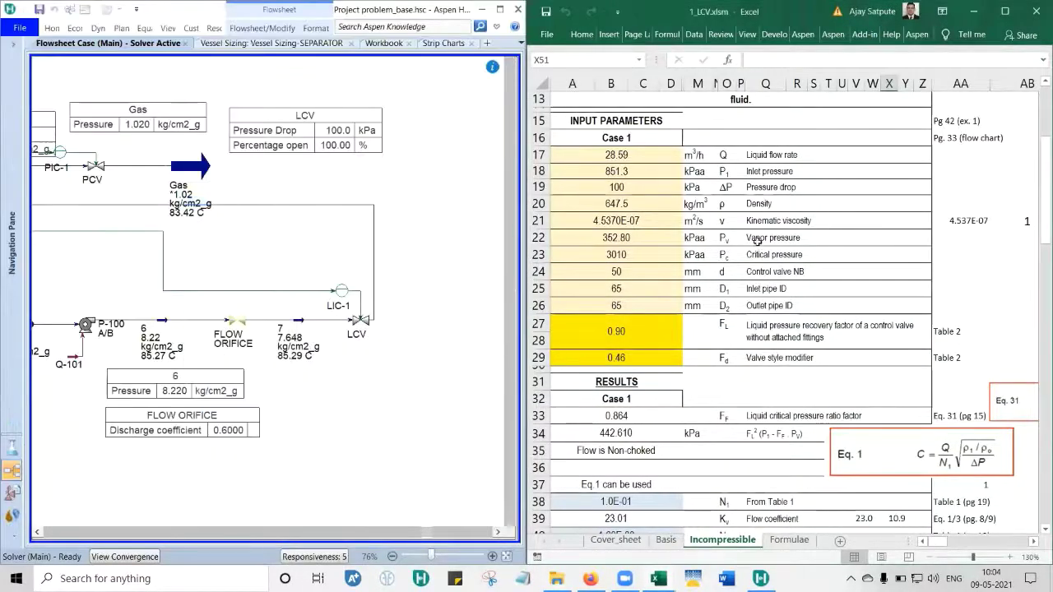
{"action": "left_click", "coordinate": [638, 154]}
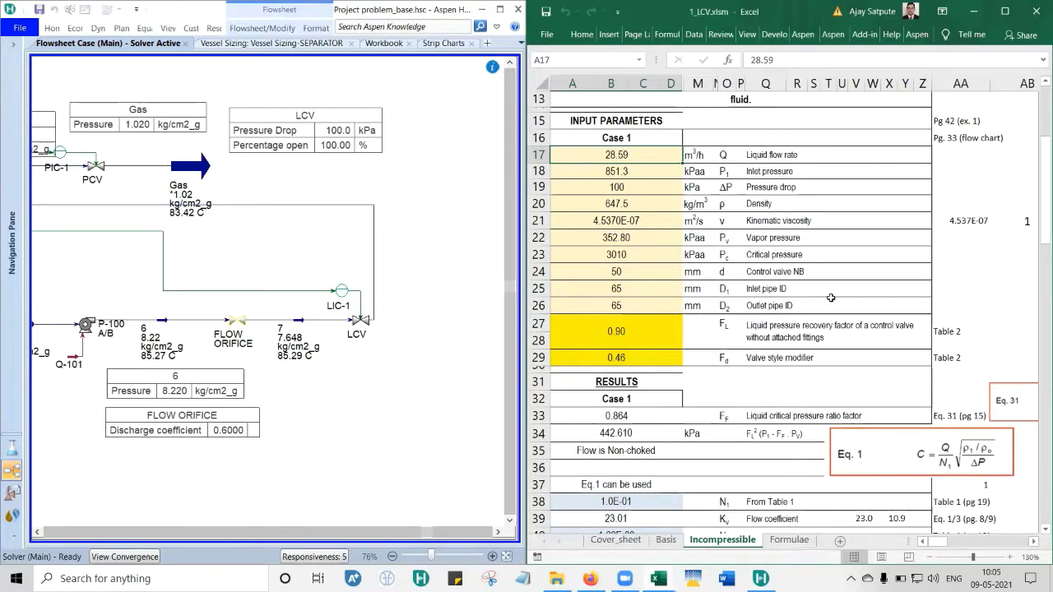
{"action": "mouse_move", "coordinate": [336, 323]}
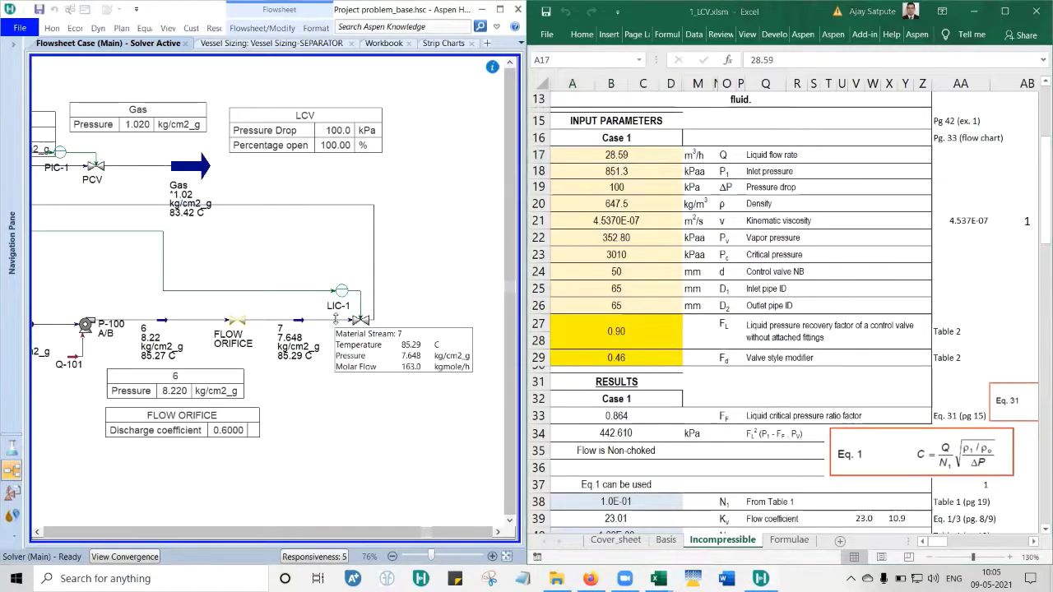
Open stream 7's property window and move it over the flowsheet.
{"action": "double_click", "coordinate": [325, 319]}
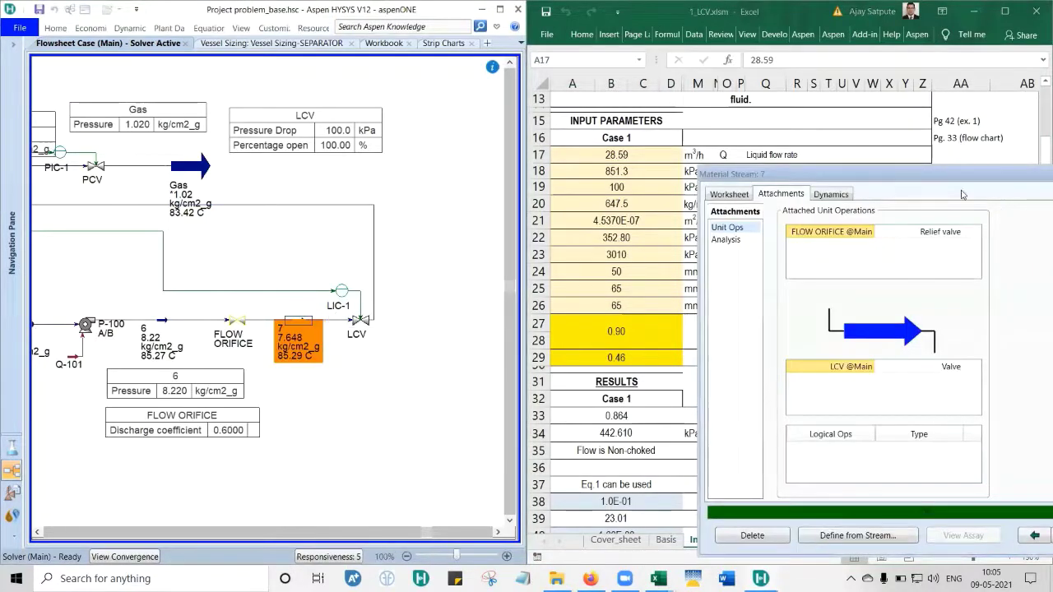
{"action": "left_click_drag", "start_coordinate": [968, 178], "coordinate": [840, 141]}
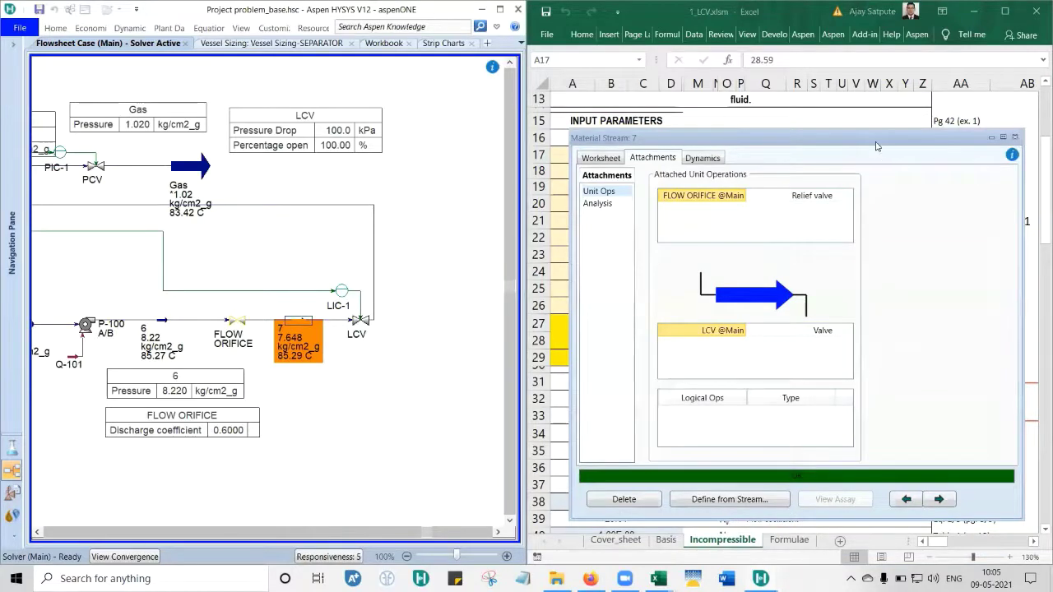
{"action": "left_click_drag", "start_coordinate": [875, 143], "coordinate": [385, 126]}
Check stream 7's worksheet properties: 28.59 m3/h actual volume flow and 647.5 kg/m3 density.
{"action": "left_click", "coordinate": [107, 138]}
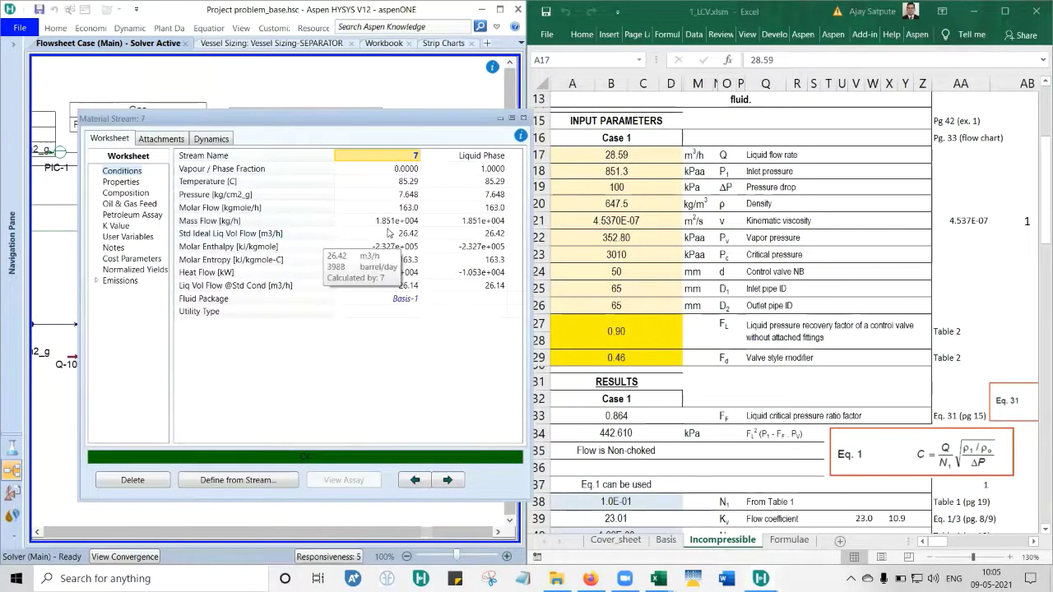
{"action": "mouse_move", "coordinate": [409, 250]}
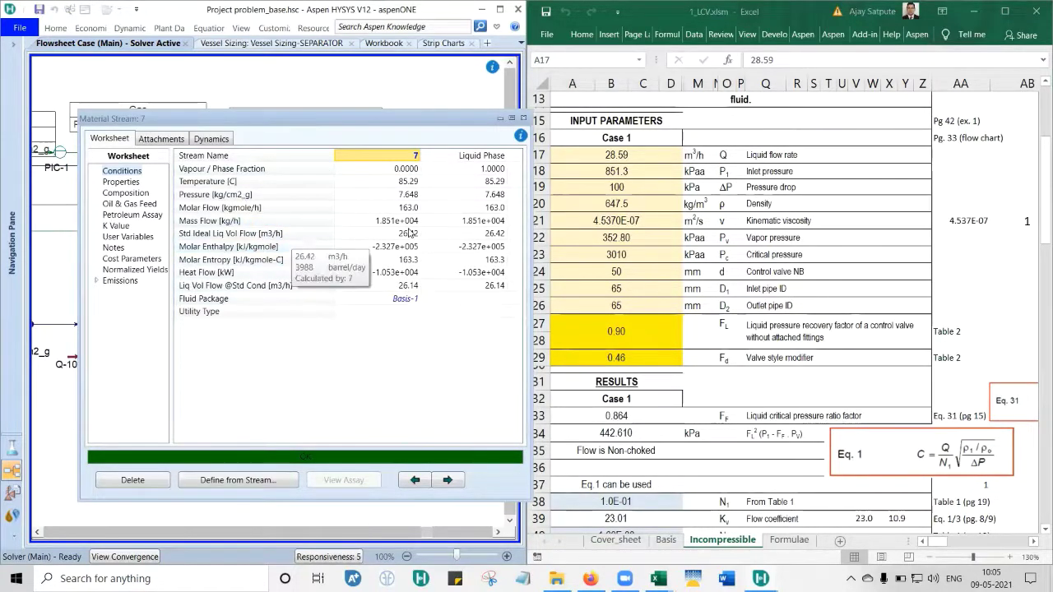
{"action": "left_click", "coordinate": [137, 183]}
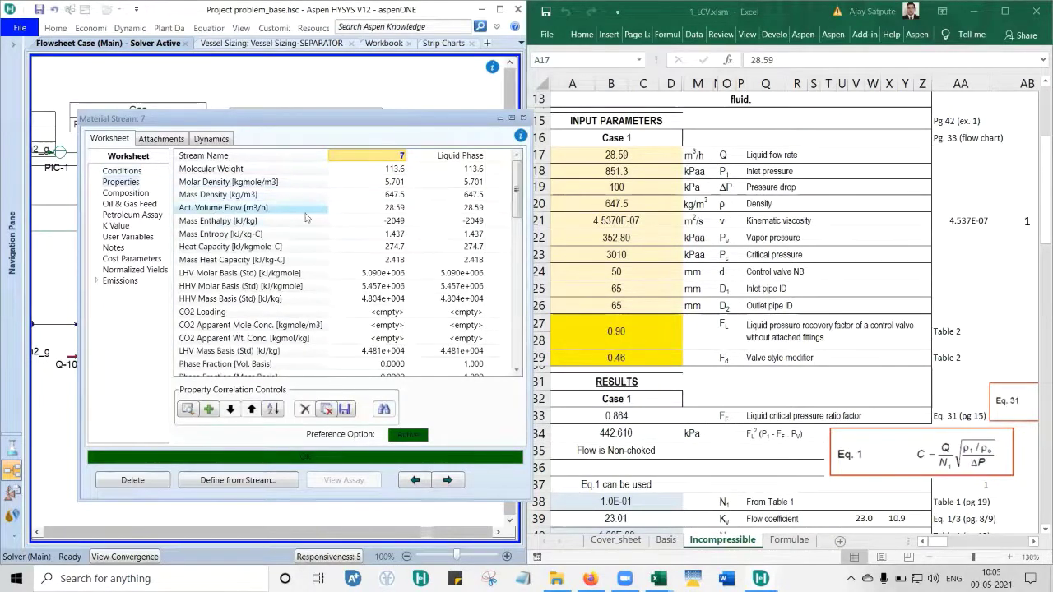
{"action": "mouse_move", "coordinate": [395, 214]}
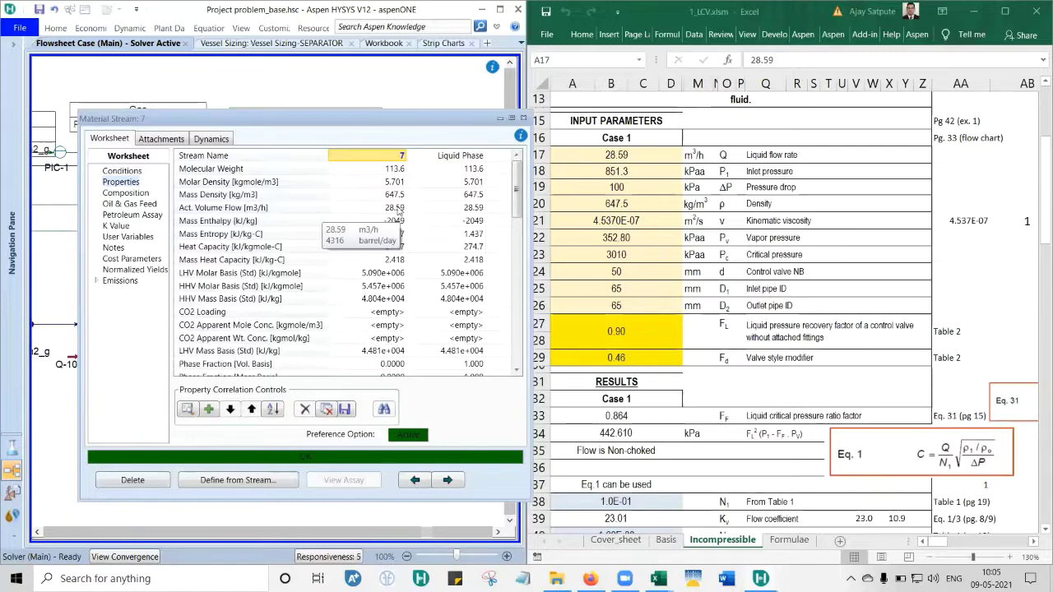
{"action": "mouse_move", "coordinate": [393, 363]}
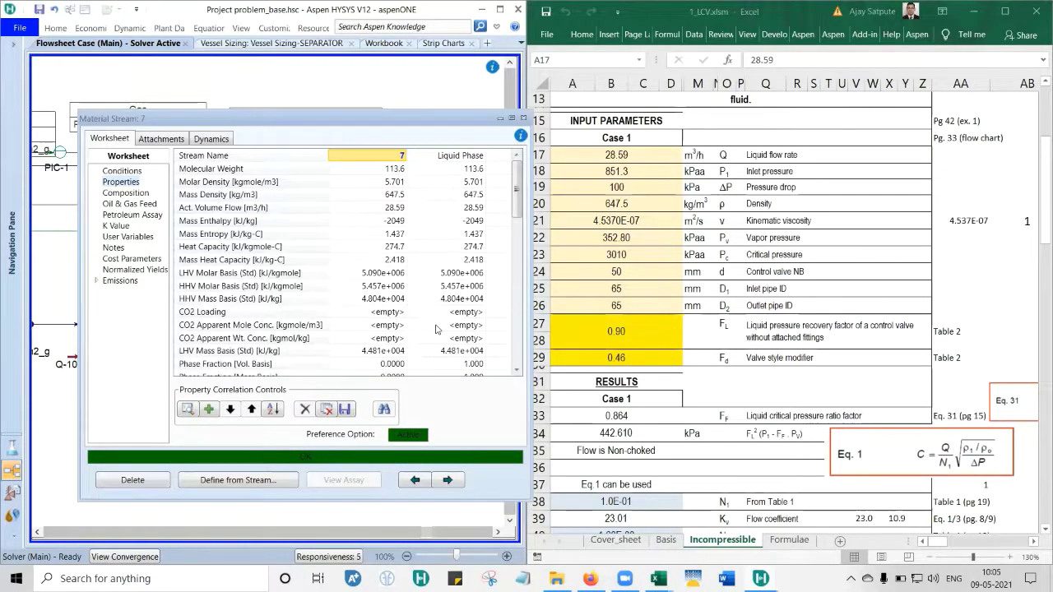
{"action": "mouse_move", "coordinate": [451, 309]}
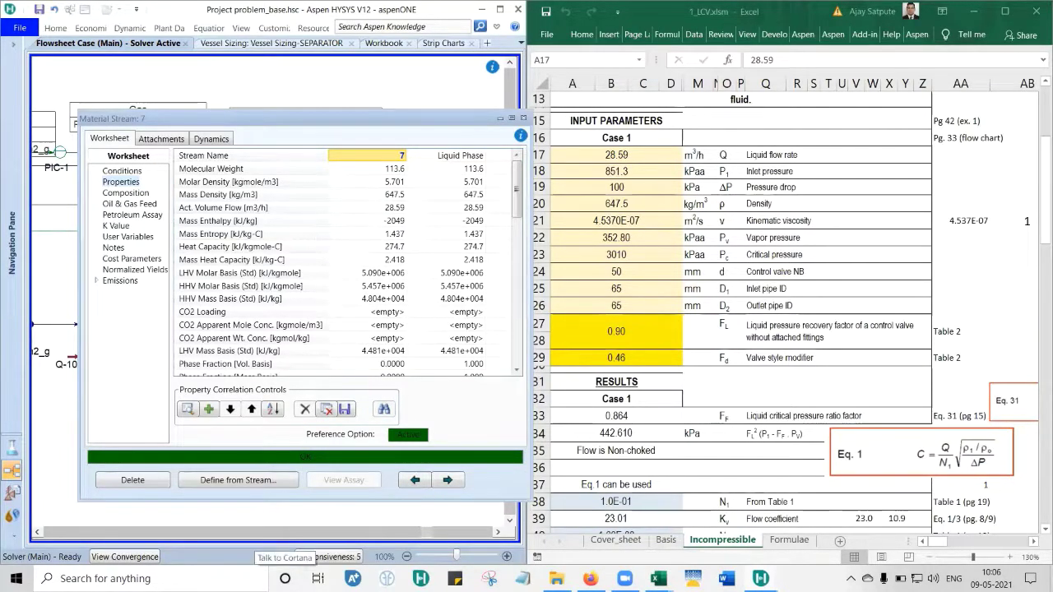
{"action": "left_click", "coordinate": [644, 155]}
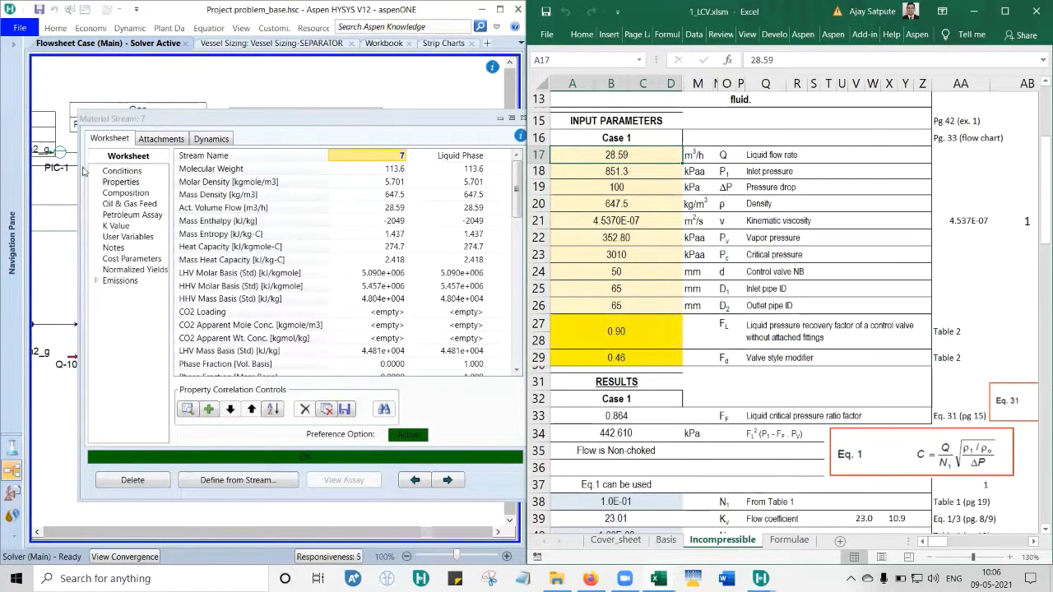
Return to stream 7's Conditions and read its 7.648 kg/cm2_g pressure against Excel's 851.3 kPa.
{"action": "left_click", "coordinate": [122, 171]}
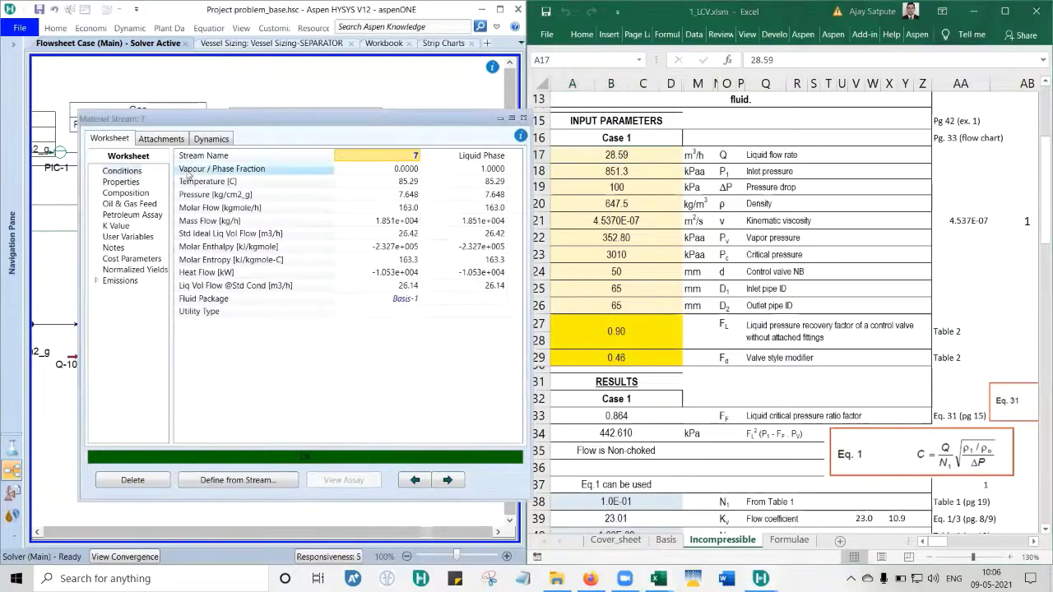
{"action": "mouse_move", "coordinate": [405, 198]}
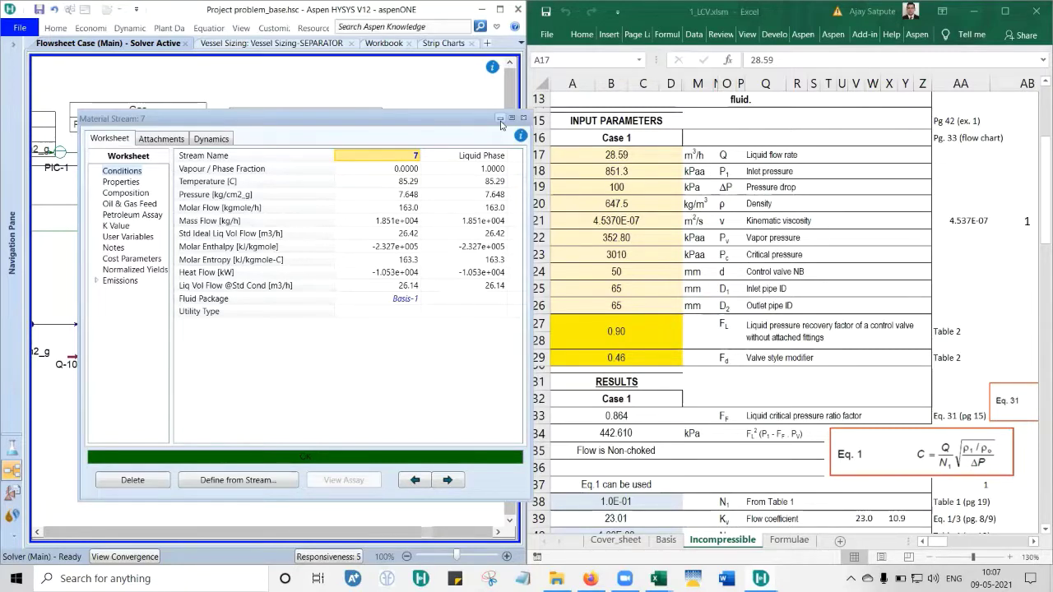
Close stream 7's window and show the LCV valve's Design Parameters with 100.0 kPa Delta P.
{"action": "left_click", "coordinate": [500, 119]}
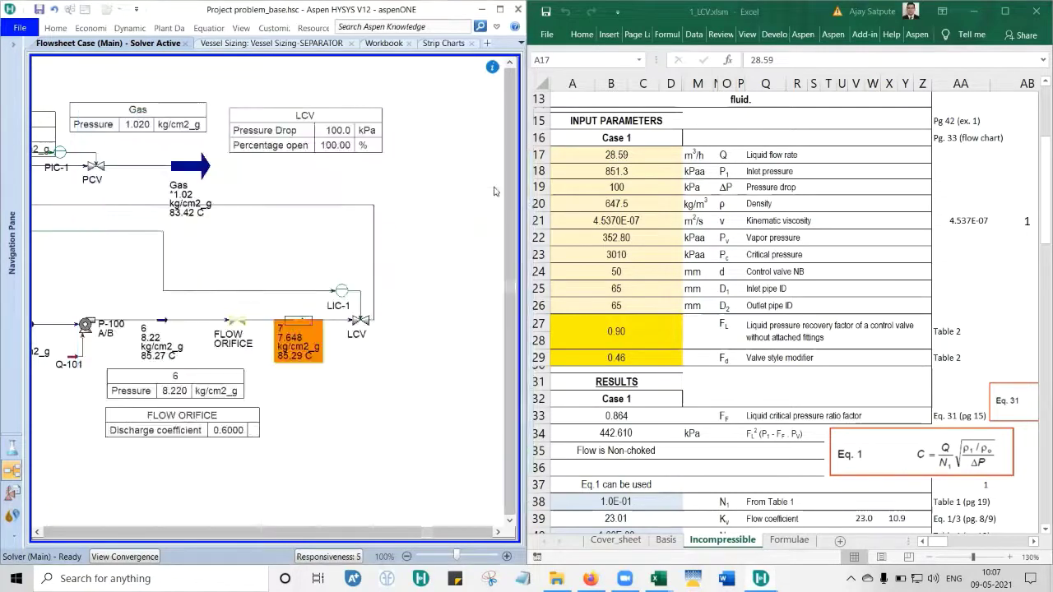
{"action": "double_click", "coordinate": [361, 323]}
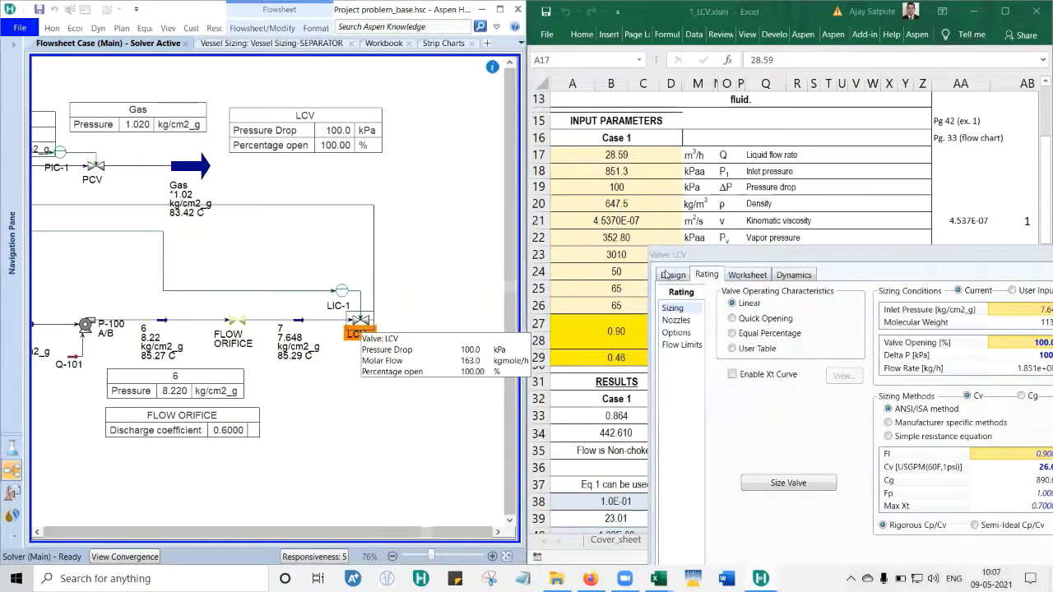
{"action": "left_click_drag", "start_coordinate": [925, 265], "coordinate": [876, 245]}
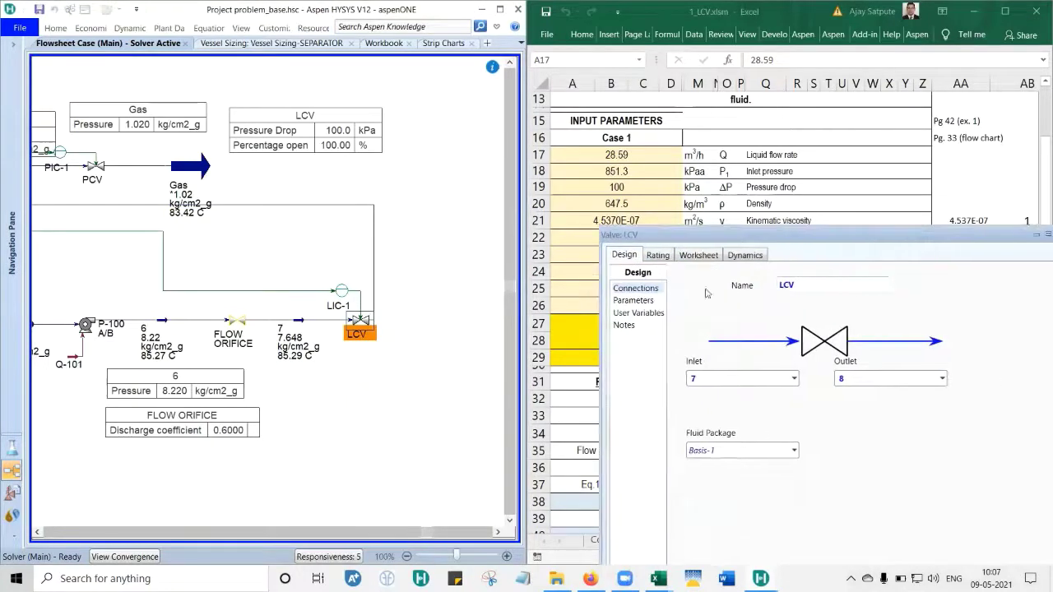
{"action": "left_click", "coordinate": [630, 301]}
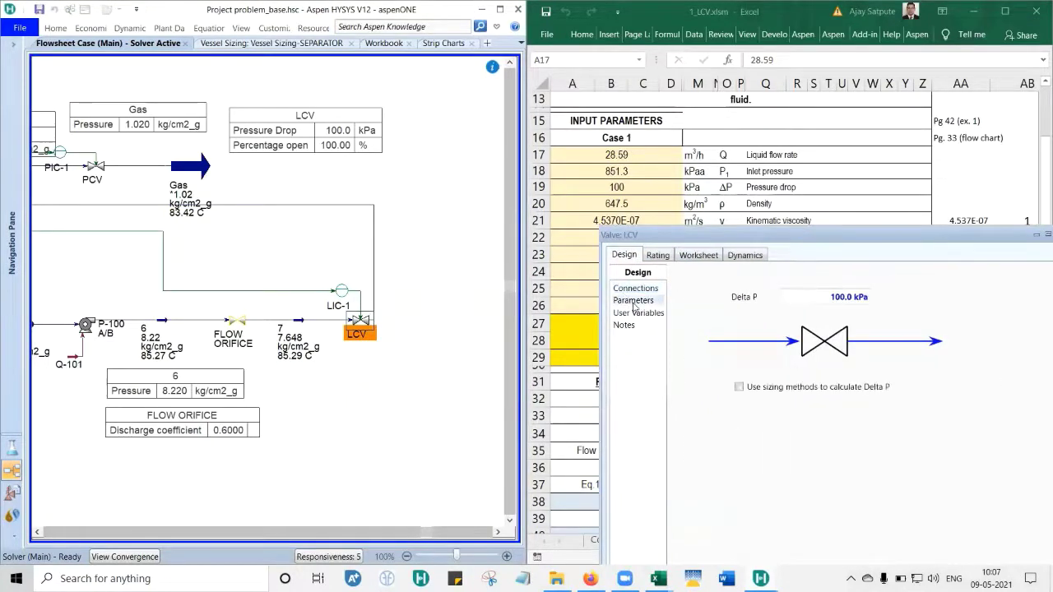
Reposition the valve window over the flowsheet and reopen stream 7's conditions worksheet beside it.
{"action": "left_click_drag", "start_coordinate": [963, 237], "coordinate": [853, 237]}
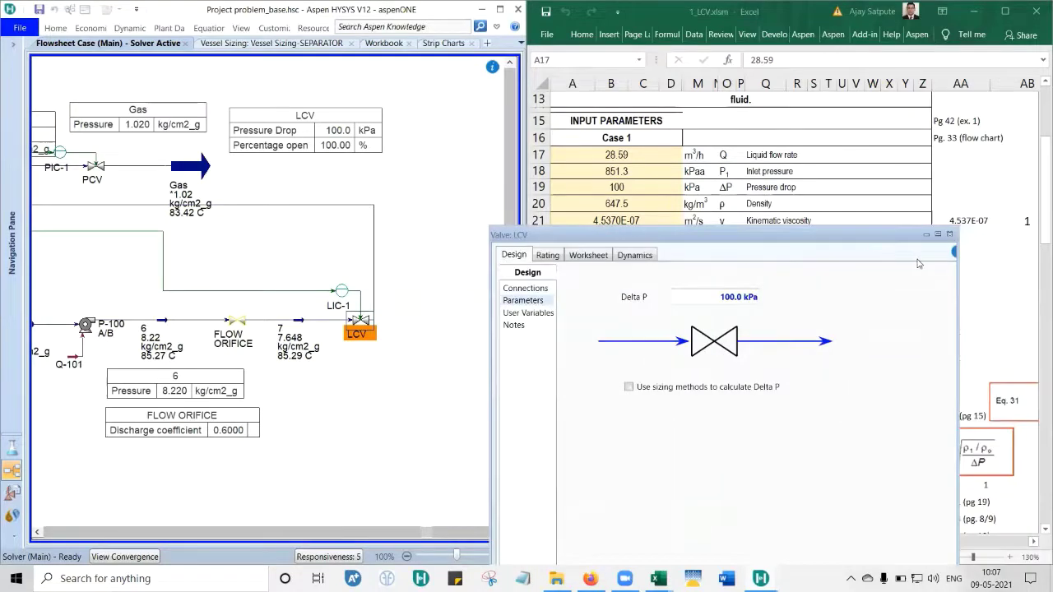
{"action": "left_click_drag", "start_coordinate": [852, 240], "coordinate": [367, 48]}
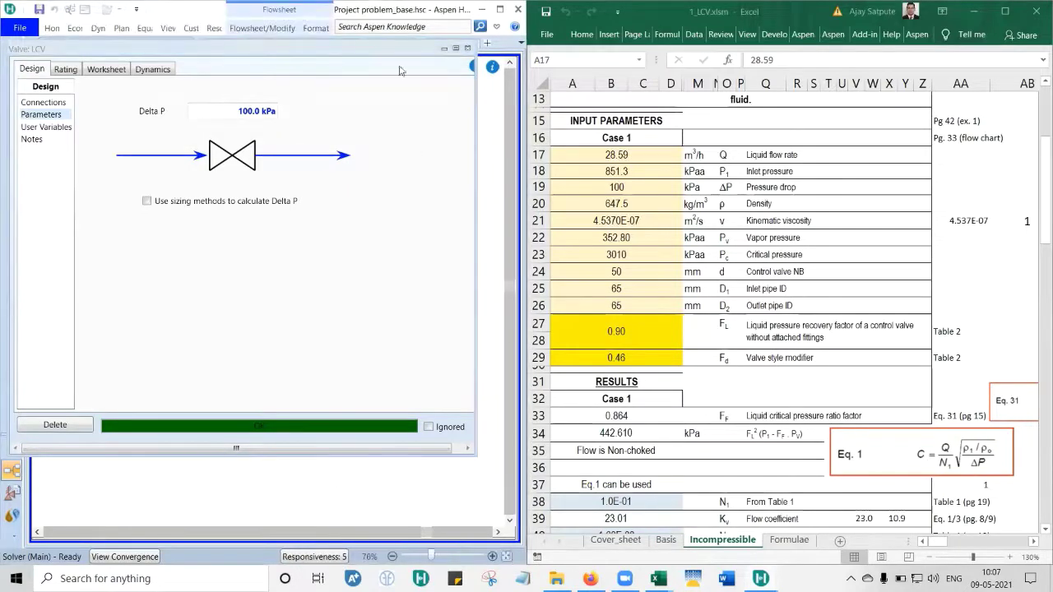
{"action": "left_click_drag", "start_coordinate": [401, 51], "coordinate": [617, 227]}
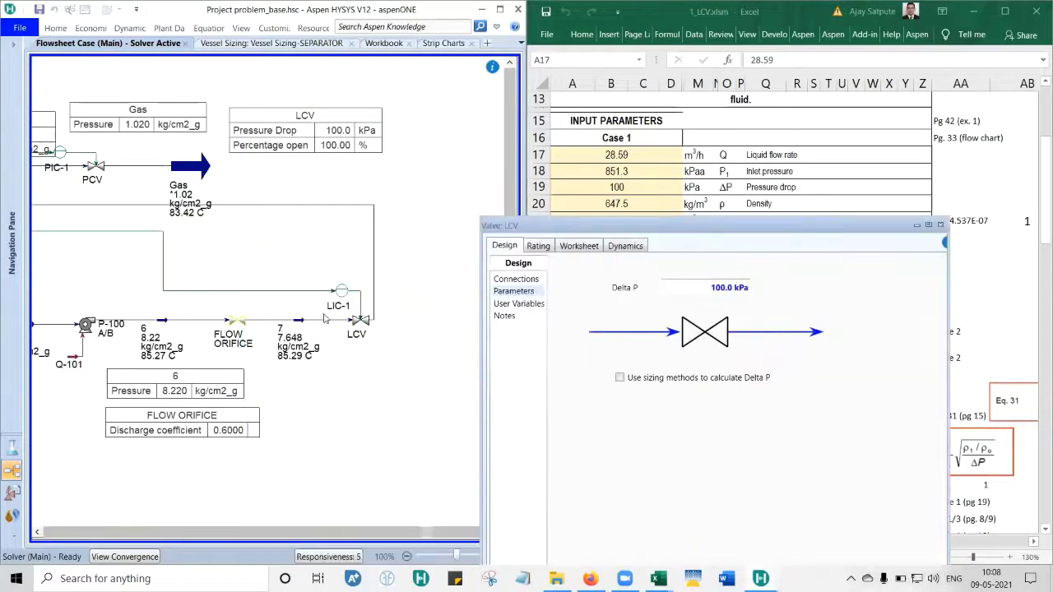
{"action": "double_click", "coordinate": [322, 322]}
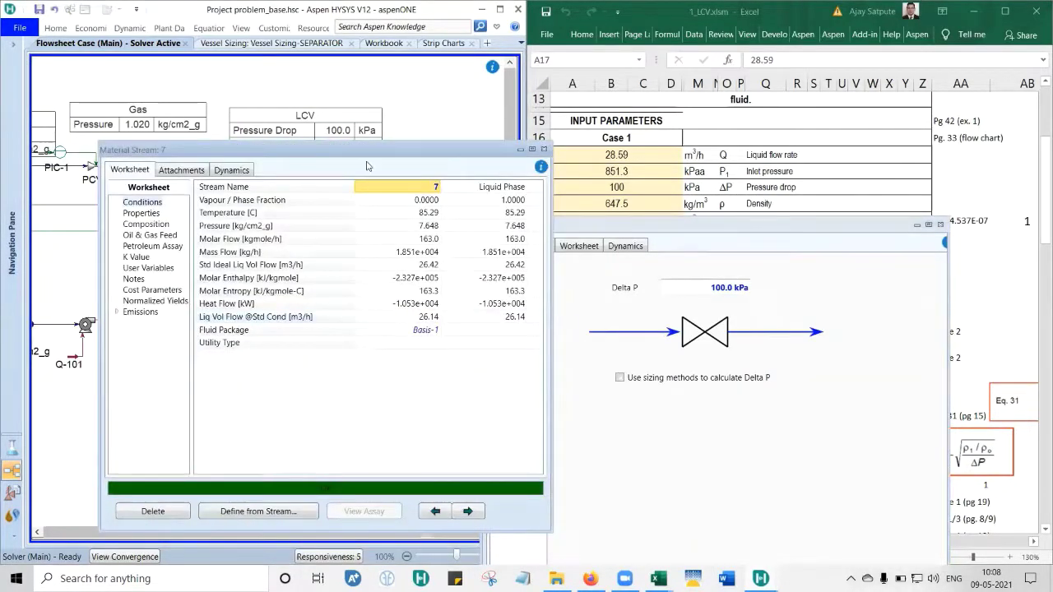
{"action": "left_click_drag", "start_coordinate": [368, 153], "coordinate": [338, 13]}
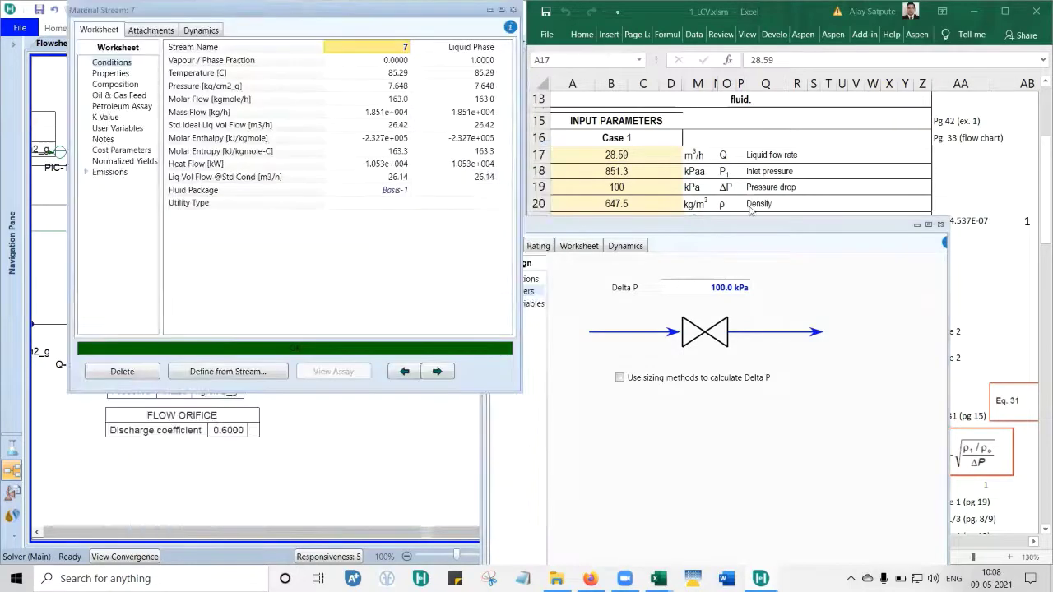
Close stream 7's worksheet and fit the Valve: LCV window to the left half of the screen.
{"action": "left_click", "coordinate": [666, 246]}
{"action": "left_click_drag", "start_coordinate": [763, 224], "coordinate": [353, 285]}
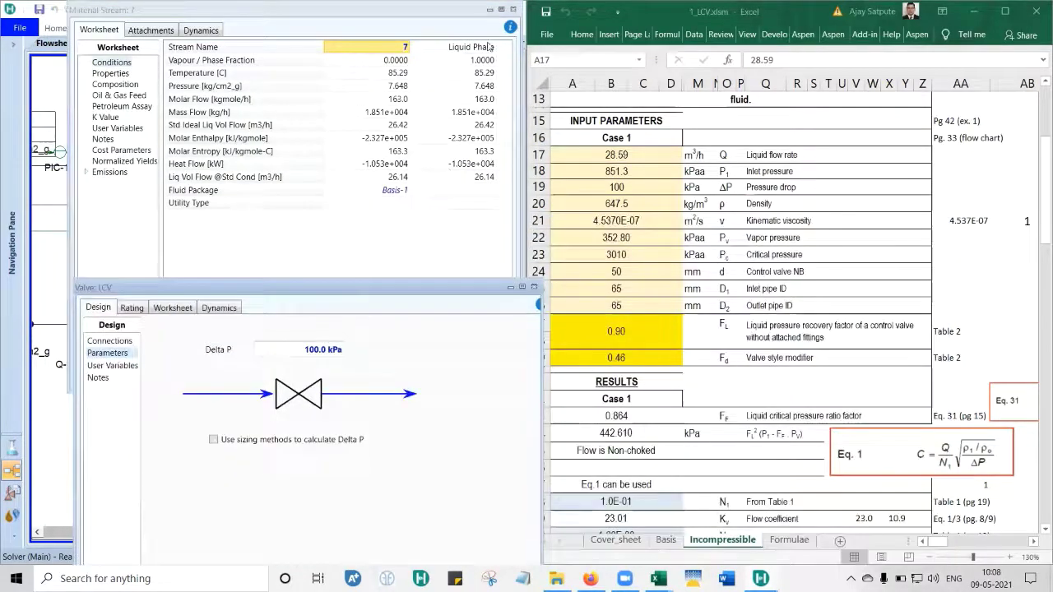
{"action": "left_click", "coordinate": [514, 9]}
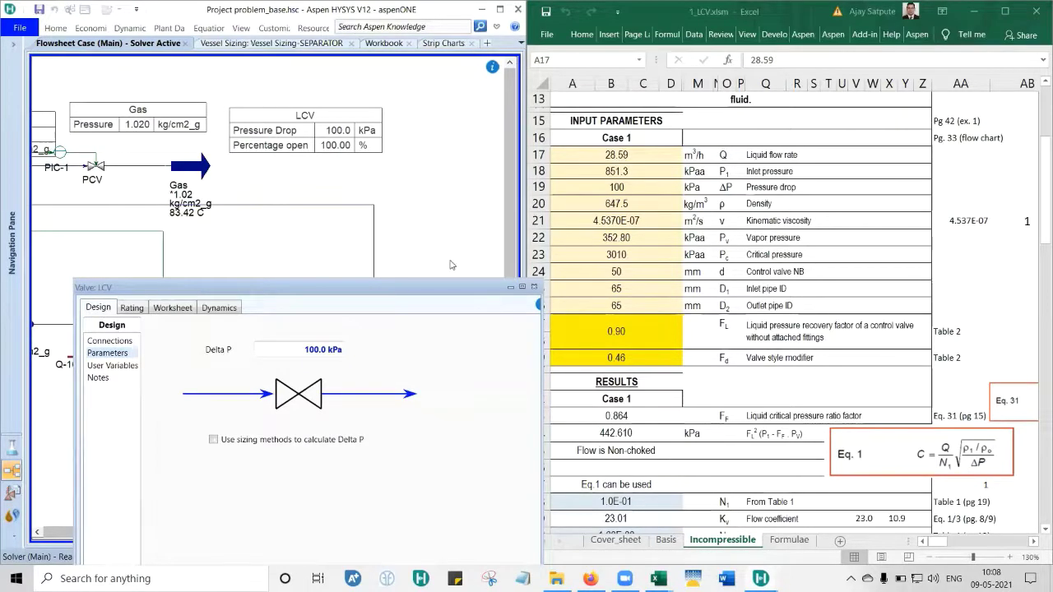
{"action": "left_click_drag", "start_coordinate": [463, 284], "coordinate": [403, 3]}
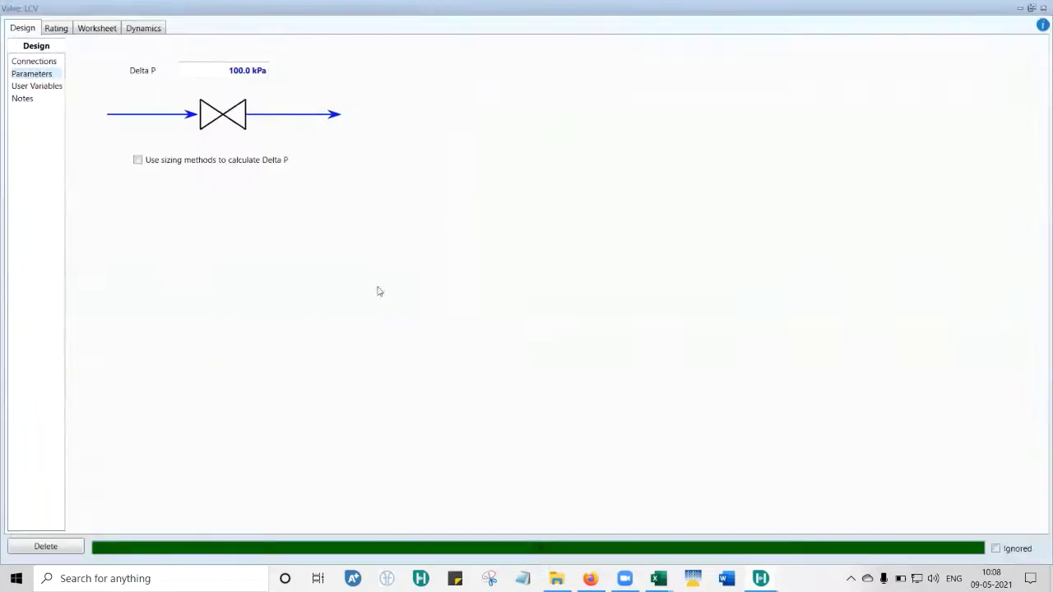
{"action": "double_click", "coordinate": [782, 5]}
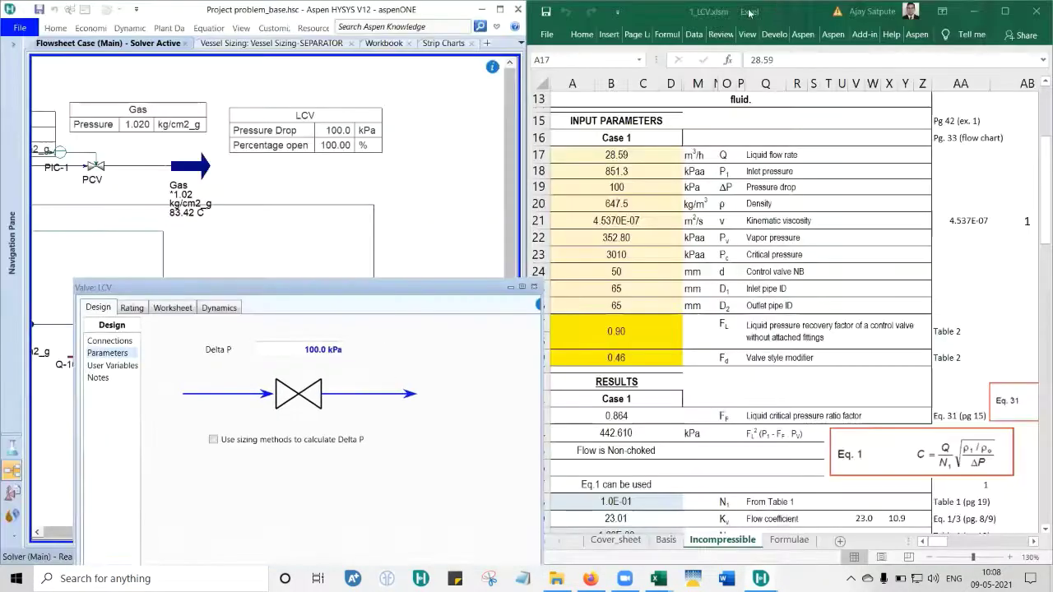
{"action": "left_click_drag", "start_coordinate": [353, 286], "coordinate": [2, 54]}
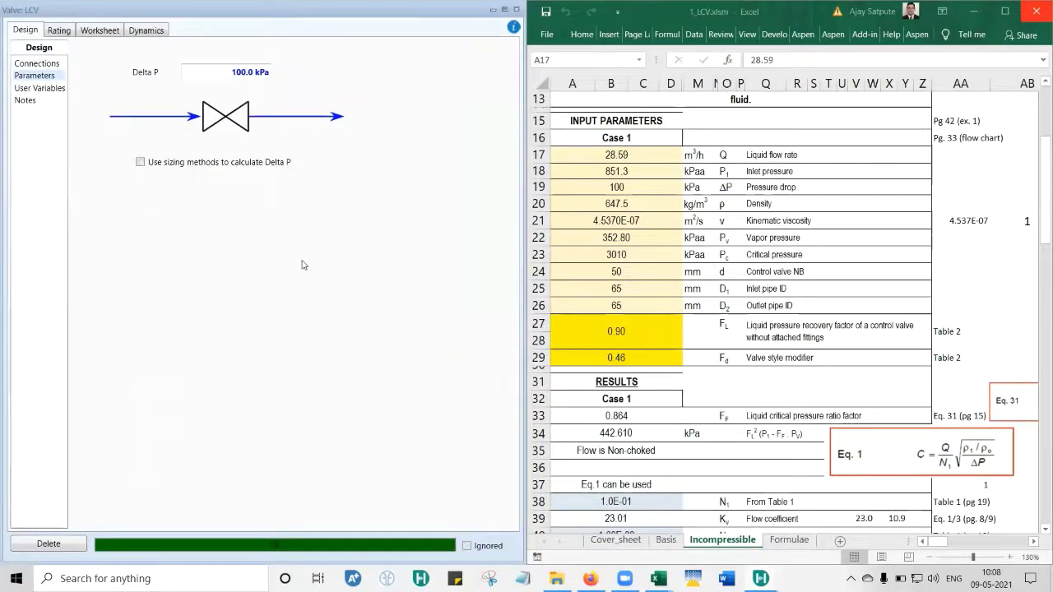
Show the LCV valve's Worksheet Properties list for inlet stream 7 and outlet stream 8.
{"action": "left_click", "coordinate": [107, 33]}
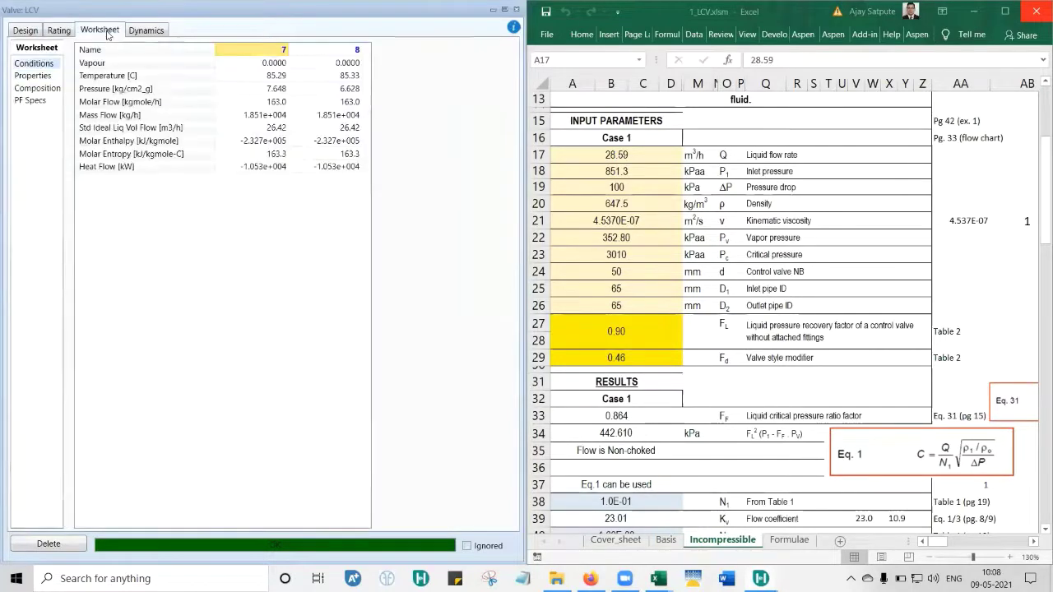
{"action": "left_click", "coordinate": [40, 76]}
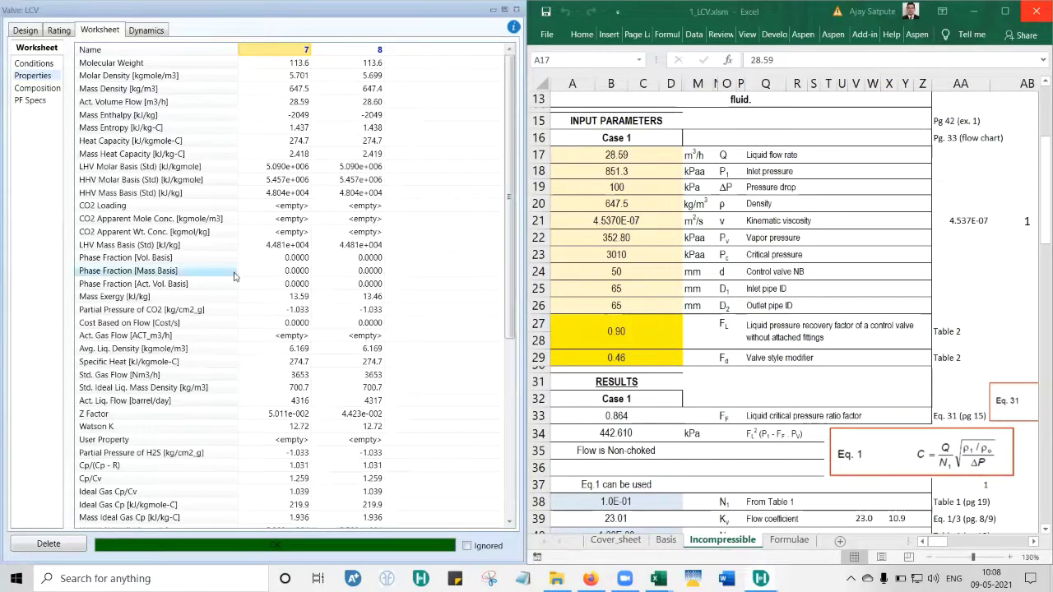
Scroll the property list to stream 7's kinematic viscosity of 0.4537 cSt.
{"action": "scroll", "coordinate": [234, 276], "scroll_direction": "down", "scroll_amount": 5}
{"action": "scroll", "coordinate": [235, 277], "scroll_direction": "down", "scroll_amount": 1}
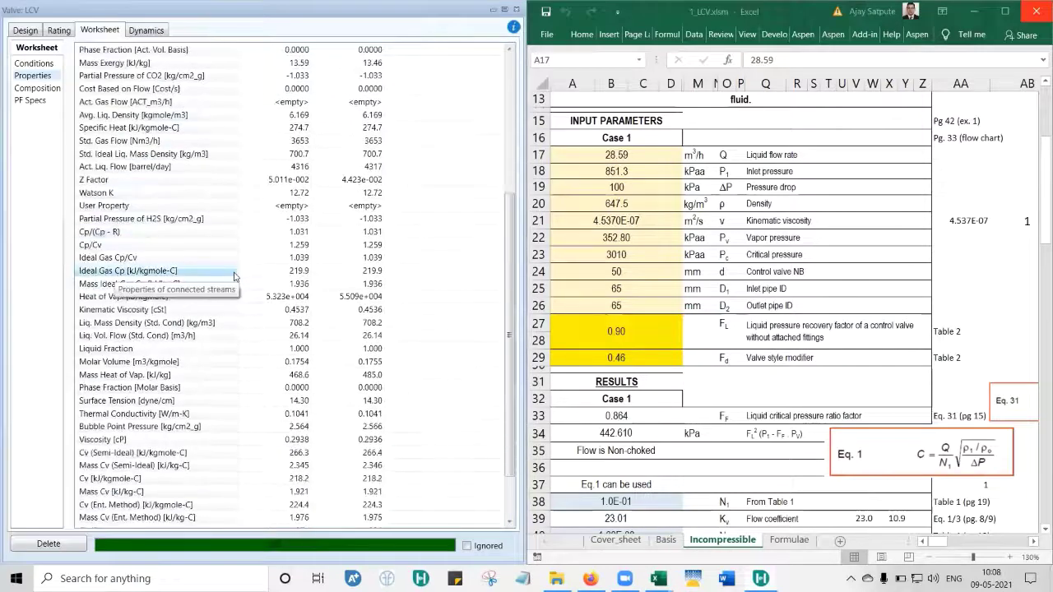
{"action": "scroll", "coordinate": [235, 276], "scroll_direction": "down", "scroll_amount": 2}
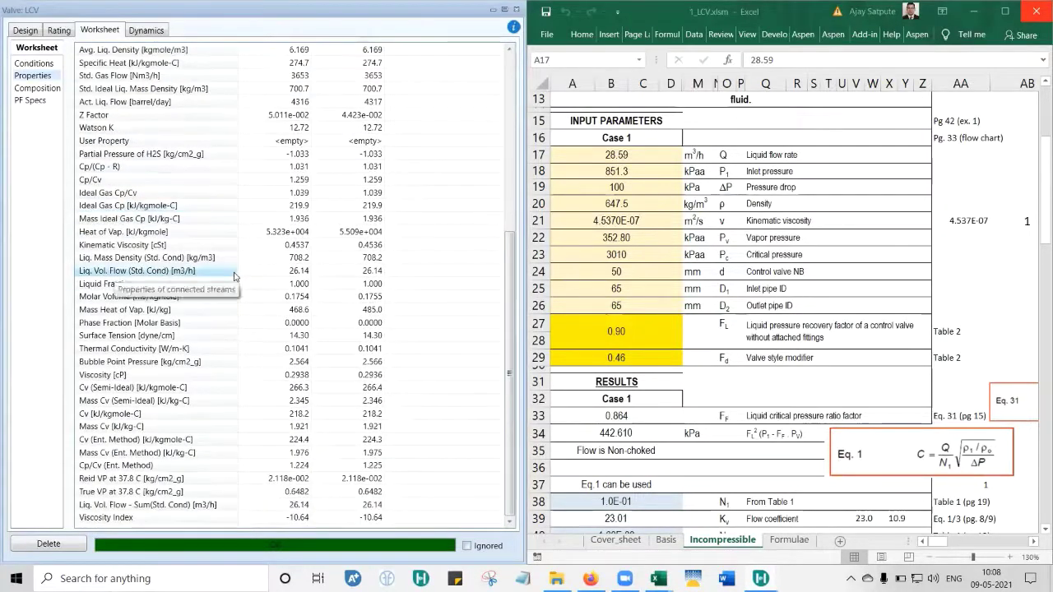
{"action": "left_click", "coordinate": [294, 247]}
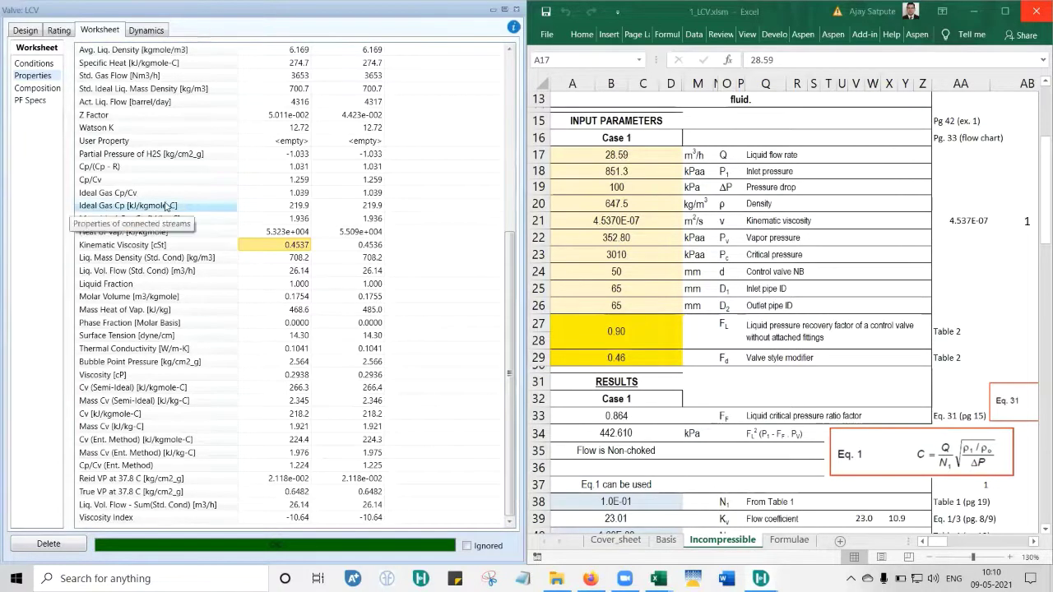
Close the LCV valve window and copy stream 7.
{"action": "left_click", "coordinate": [516, 11]}
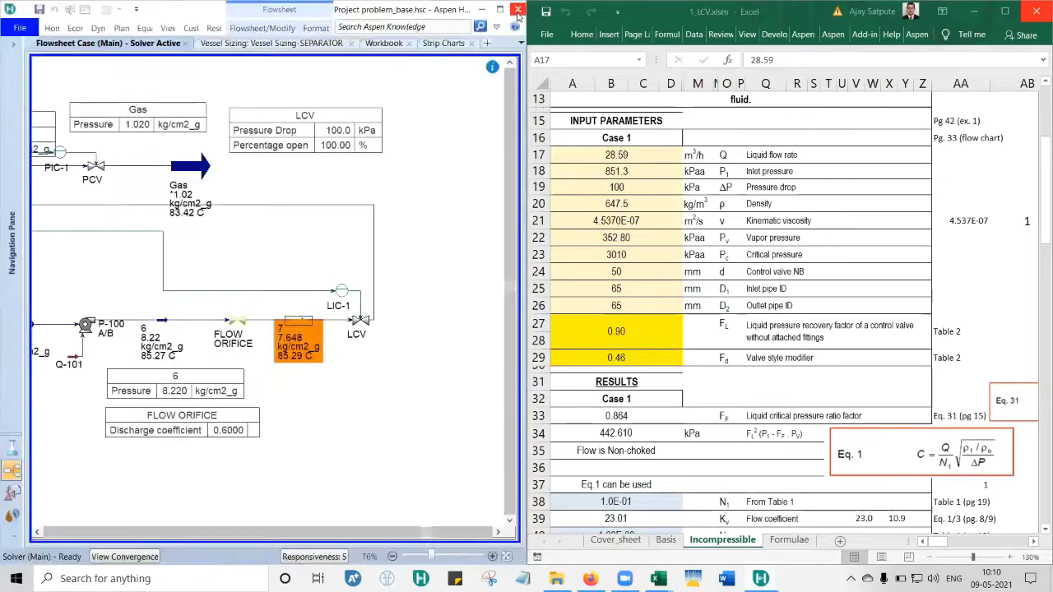
{"action": "left_click", "coordinate": [333, 398]}
{"action": "mouse_move", "coordinate": [313, 330]}
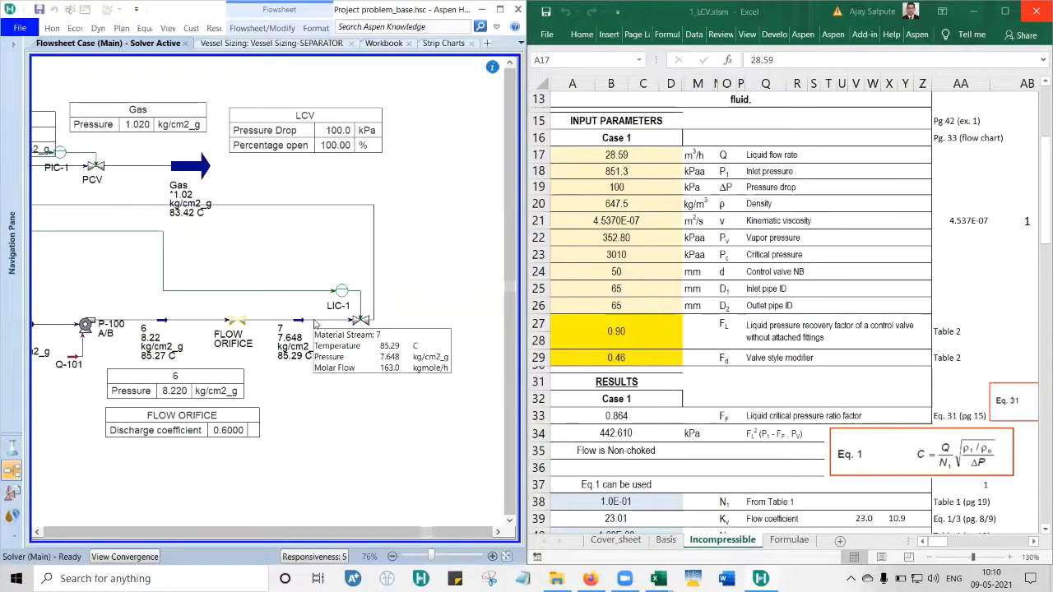
{"action": "right_click", "coordinate": [315, 325]}
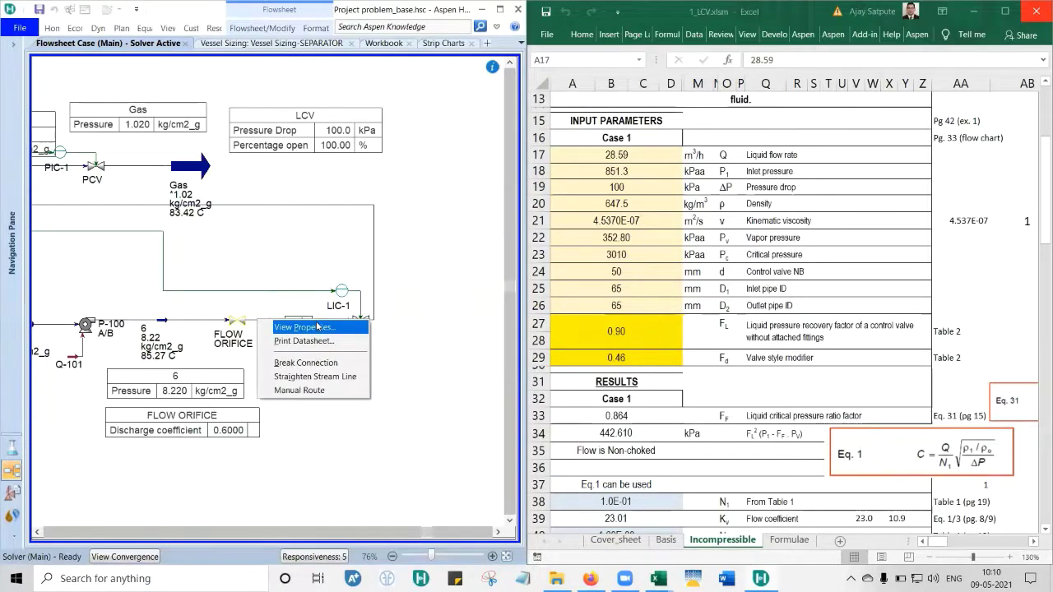
{"action": "left_click", "coordinate": [318, 400]}
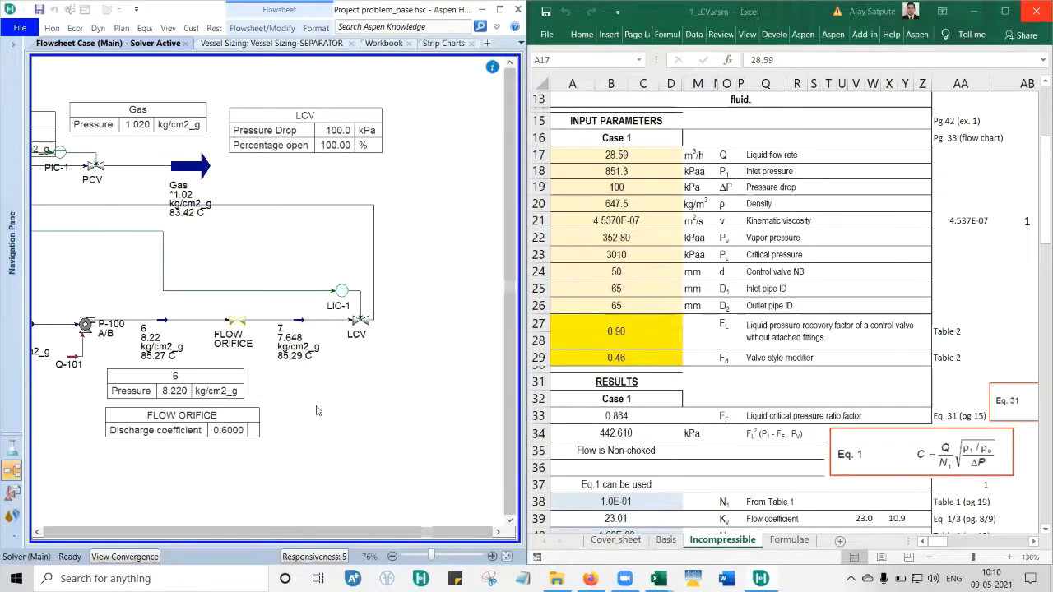
{"action": "right_click", "coordinate": [302, 327]}
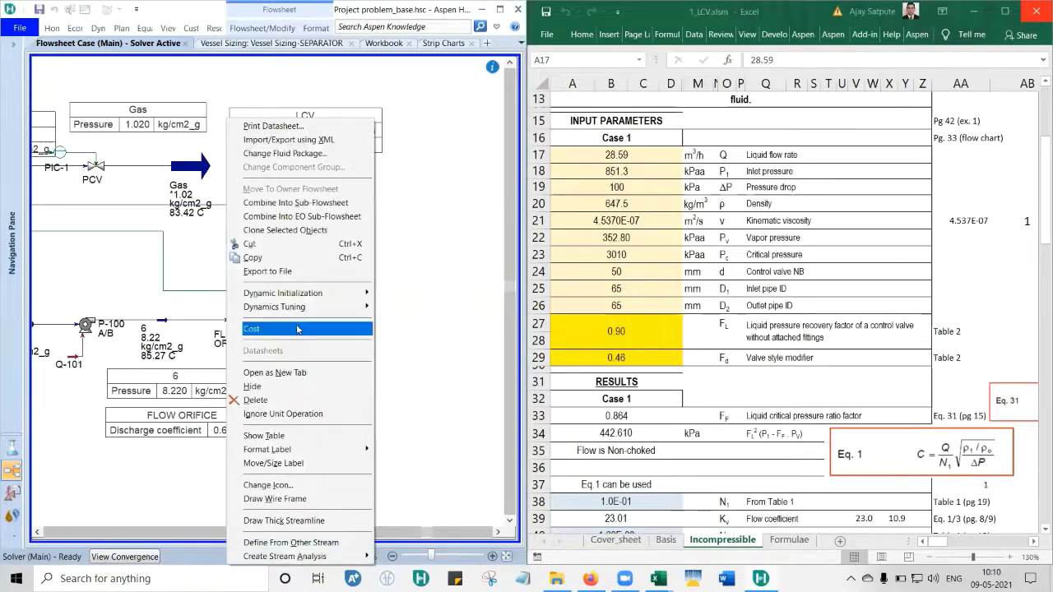
{"action": "left_click", "coordinate": [255, 261]}
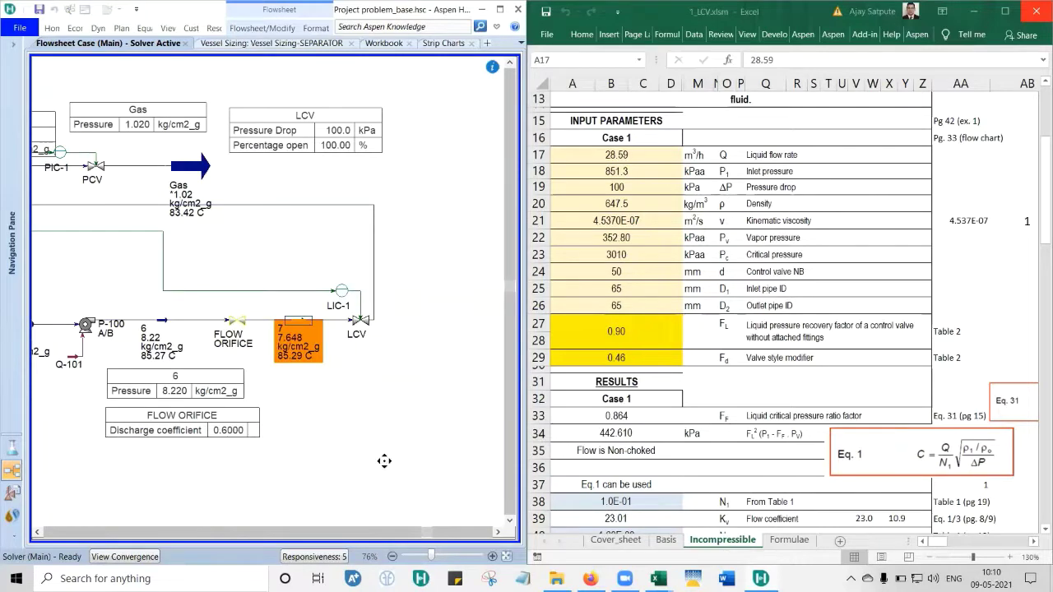
Paste the copied stream onto the flowsheet and select the new stream 7-2.
{"action": "left_click", "coordinate": [255, 261]}
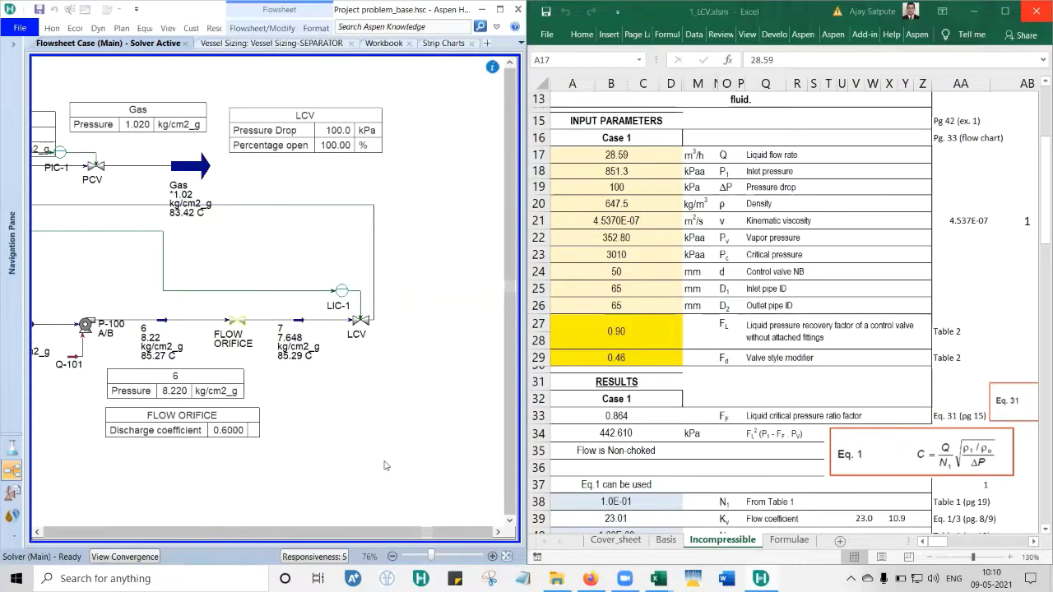
{"action": "right_click", "coordinate": [344, 414]}
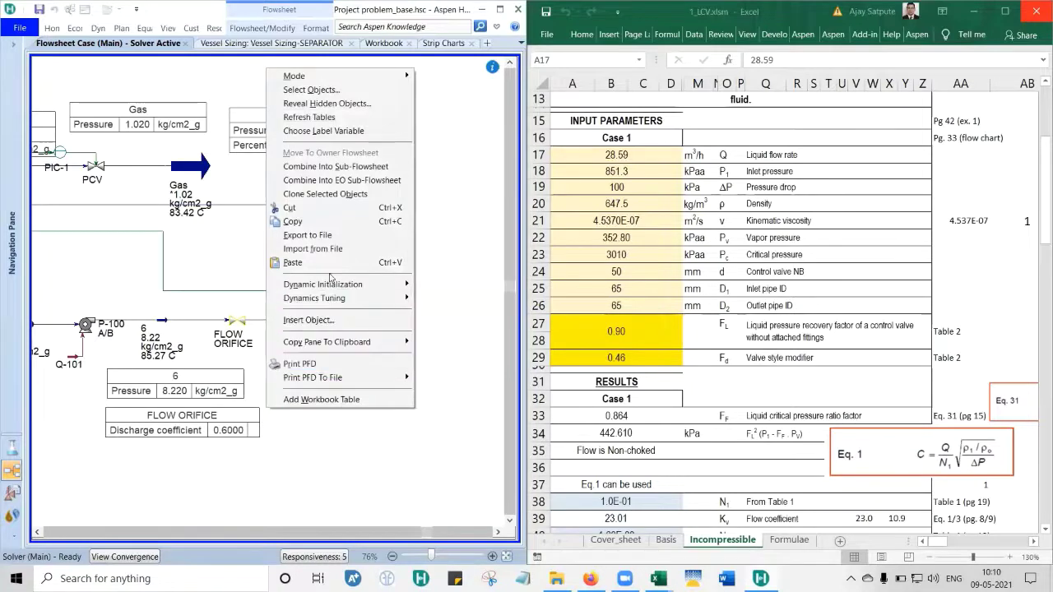
{"action": "left_click", "coordinate": [293, 262]}
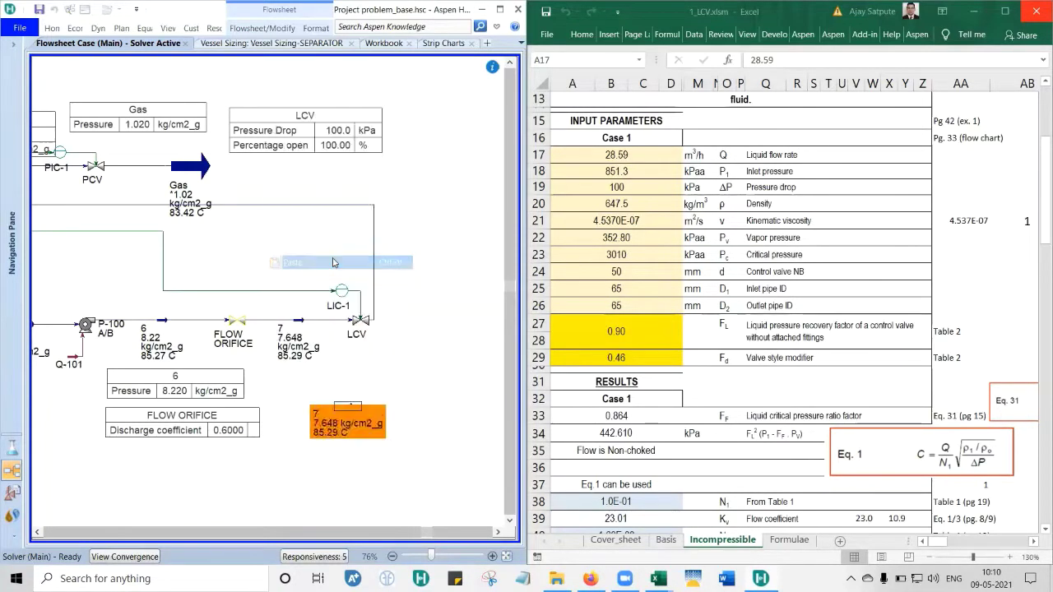
{"action": "left_click", "coordinate": [393, 407]}
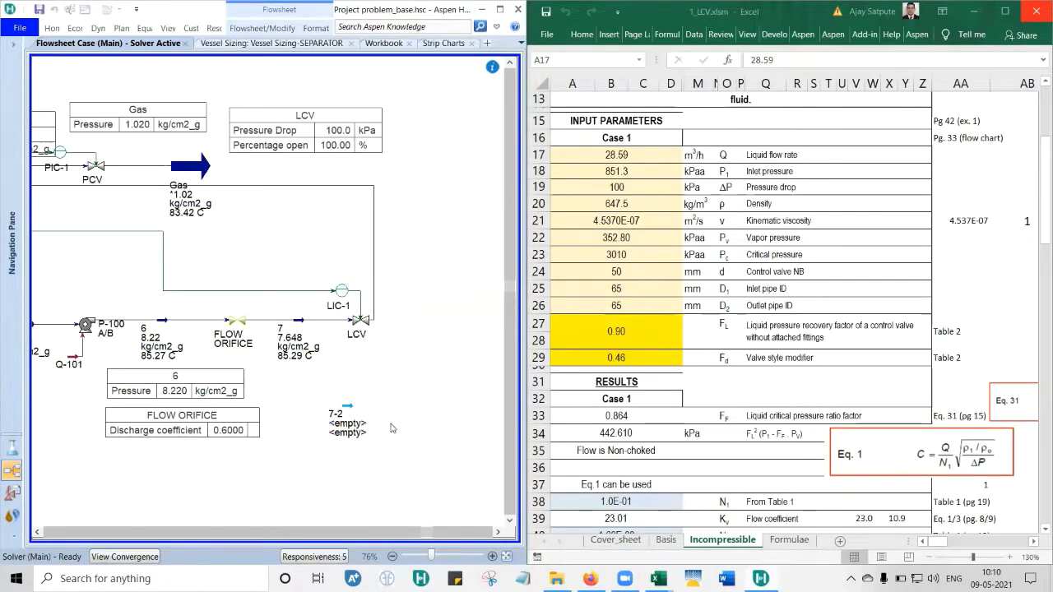
{"action": "left_click", "coordinate": [346, 413]}
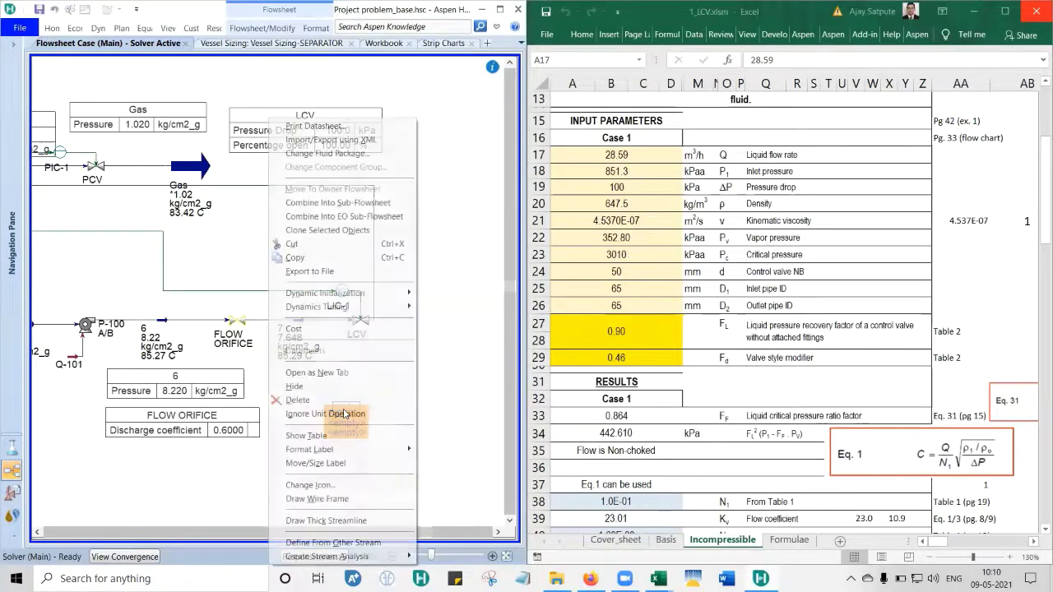
Define stream 7-2 from stream 7 using Define From Other Stream.
{"action": "right_click", "coordinate": [345, 413]}
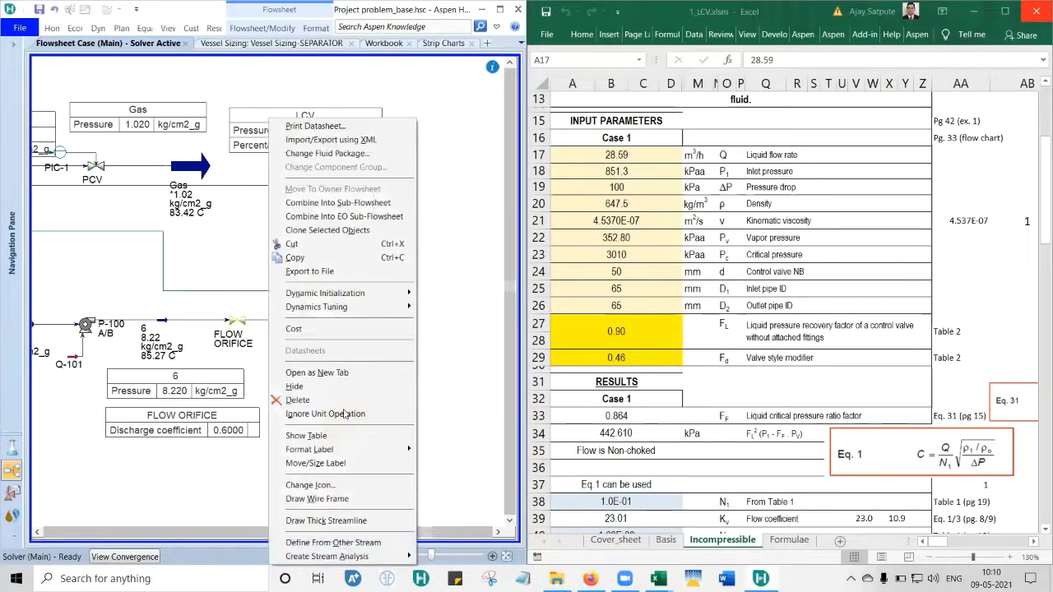
{"action": "left_click", "coordinate": [359, 543]}
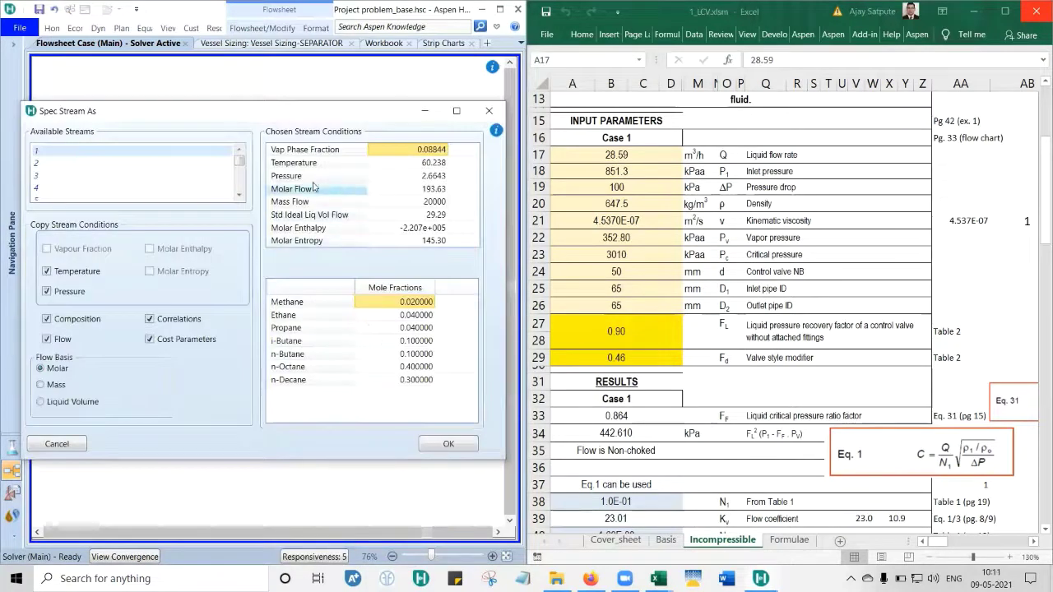
{"action": "left_click", "coordinate": [239, 195]}
{"action": "left_click", "coordinate": [239, 195]}
{"action": "left_click", "coordinate": [239, 195]}
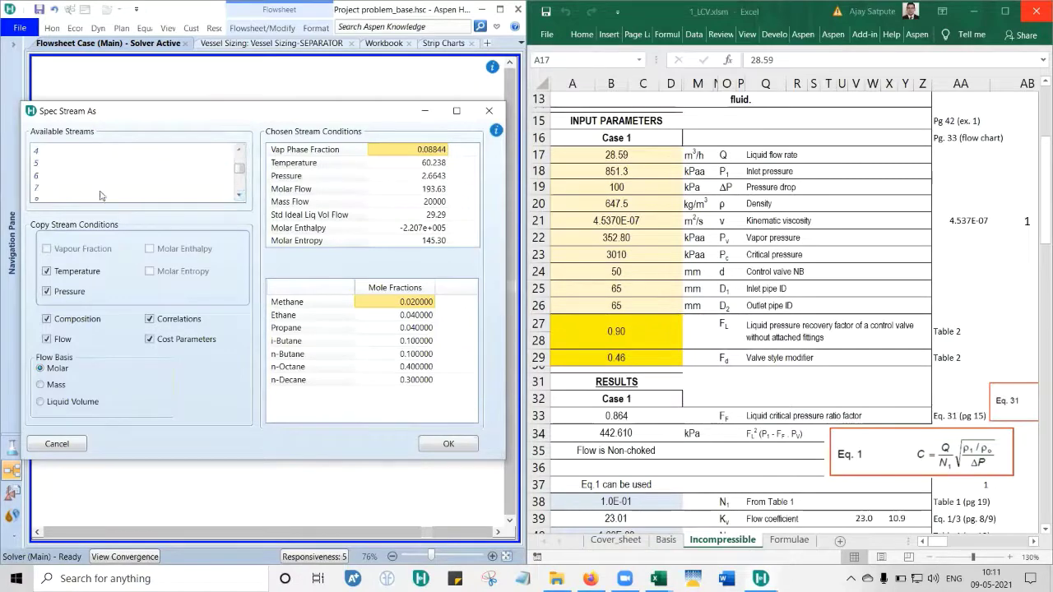
{"action": "left_click", "coordinate": [58, 188]}
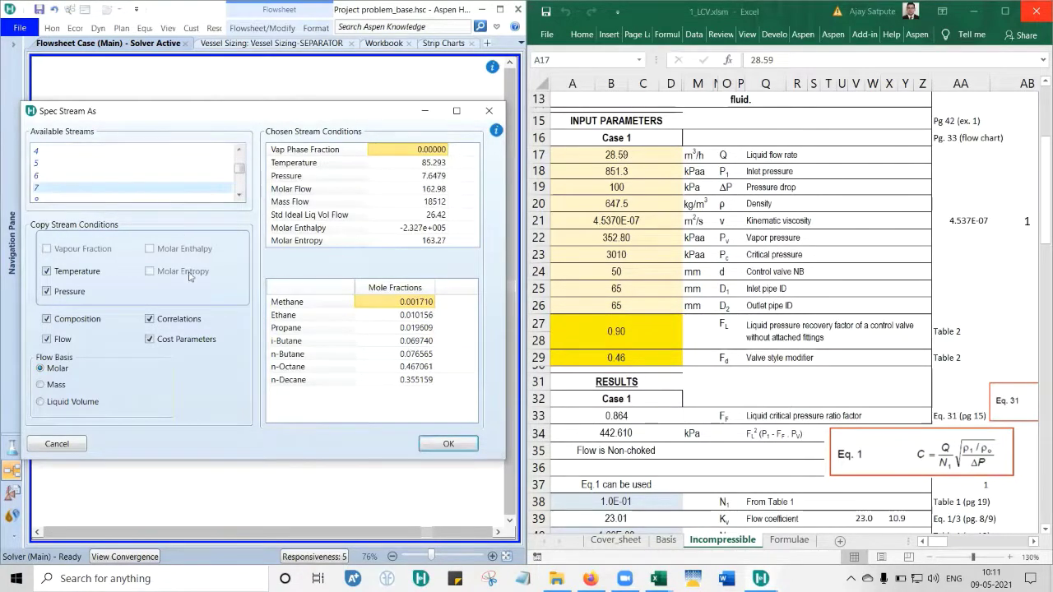
{"action": "left_click", "coordinate": [438, 447]}
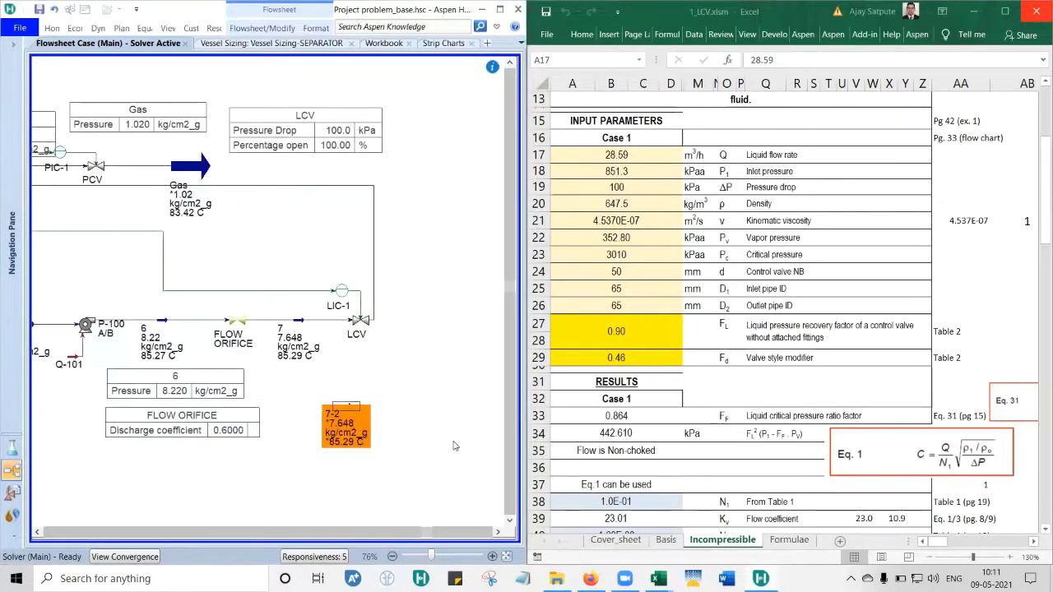
In stream 7-2, clear the pressure and set the vapour fraction to 0.
{"action": "double_click", "coordinate": [344, 414]}
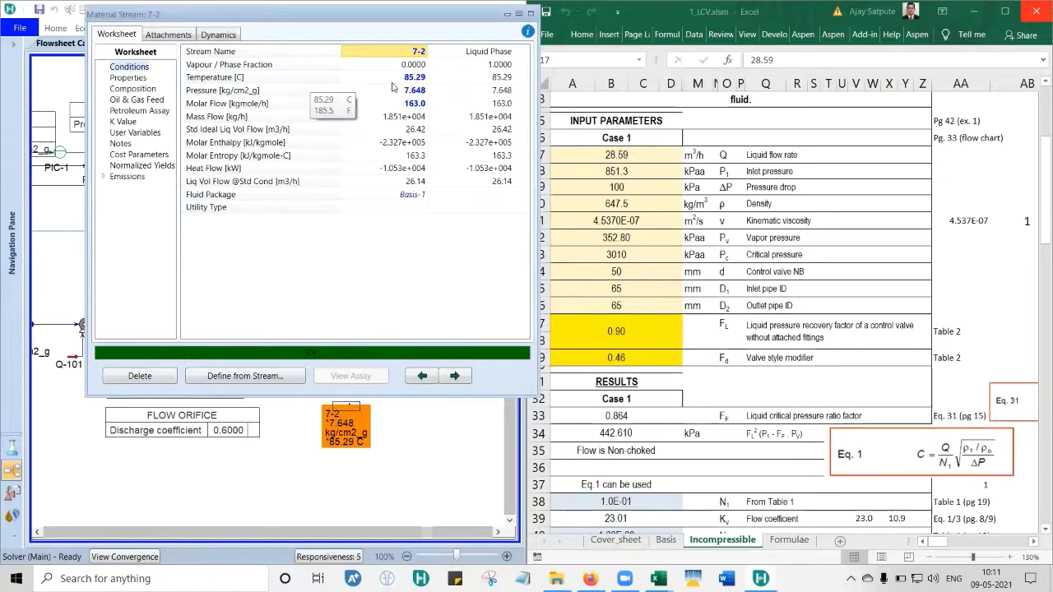
{"action": "left_click", "coordinate": [419, 90]}
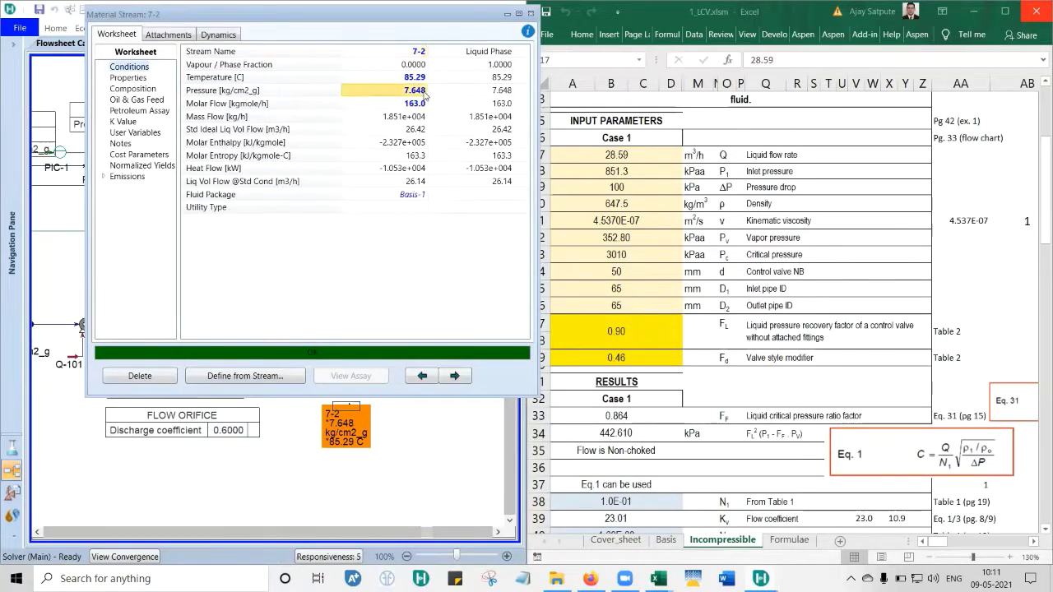
{"action": "key", "text": "Delete"}
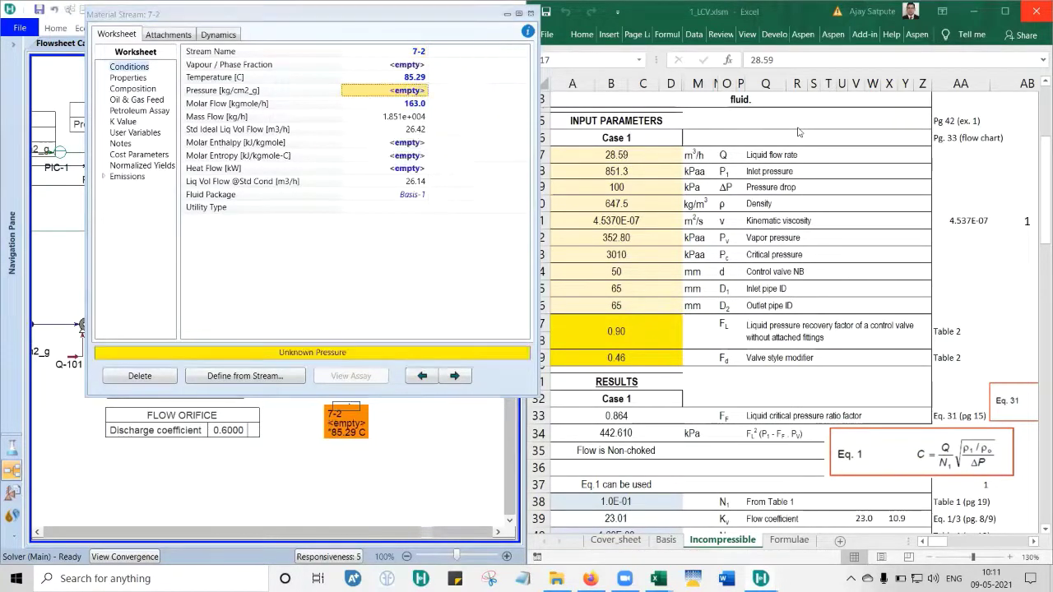
{"action": "left_click", "coordinate": [402, 69]}
{"action": "type", "text": "0"}
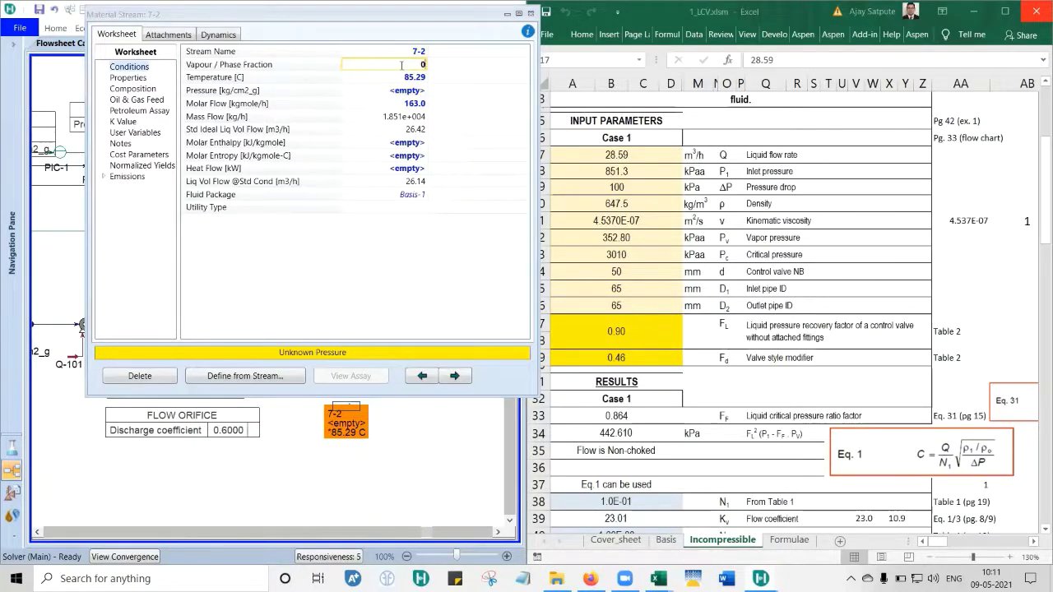
{"action": "key", "text": "Return"}
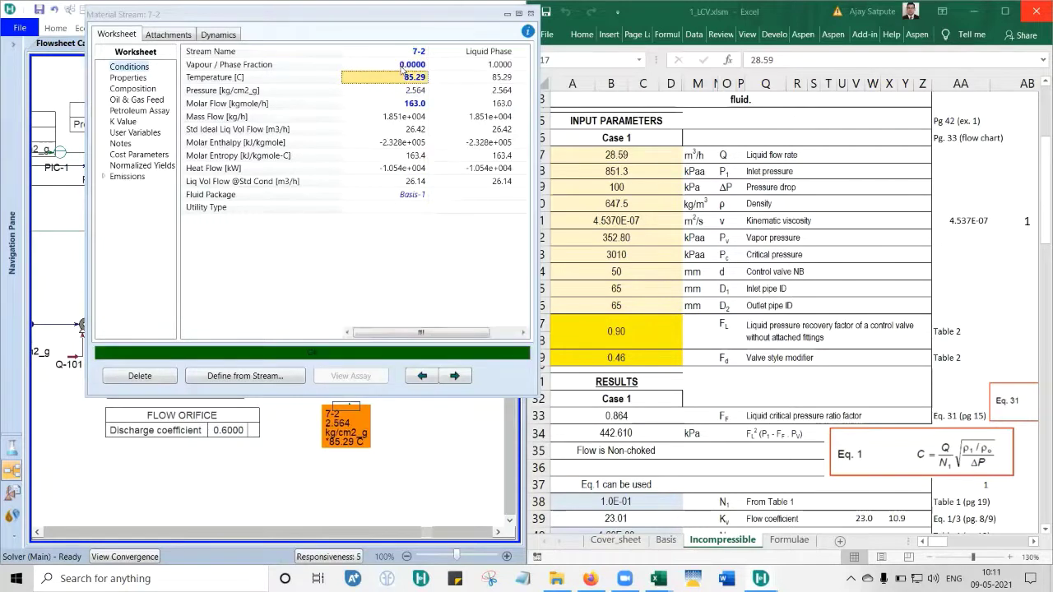
Read 7-2's calculated vapour pressure of 2.564 kg/cm2_g and close its window.
{"action": "mouse_move", "coordinate": [402, 108]}
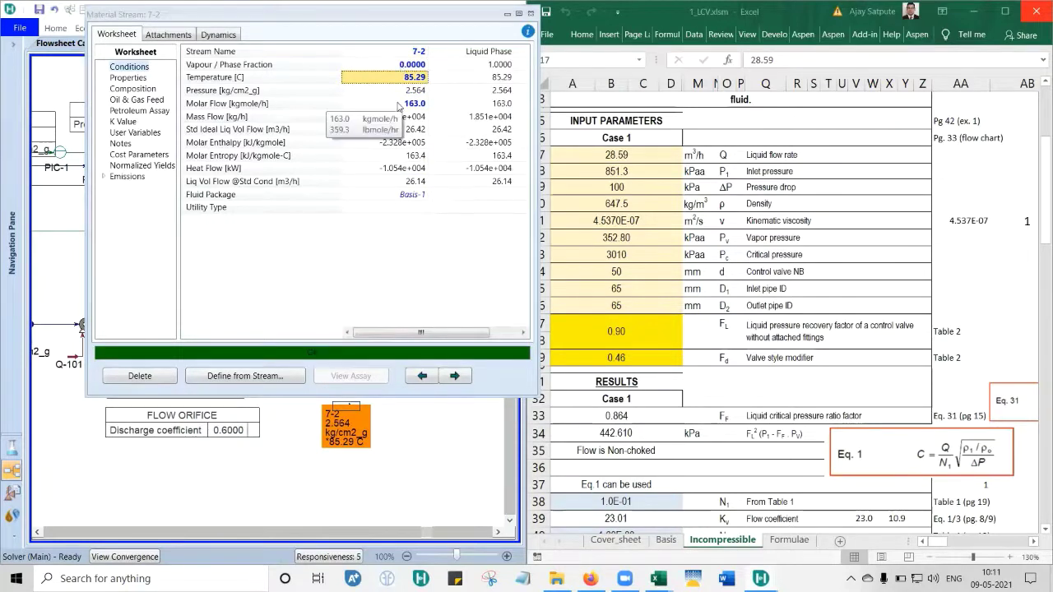
{"action": "left_click", "coordinate": [415, 91]}
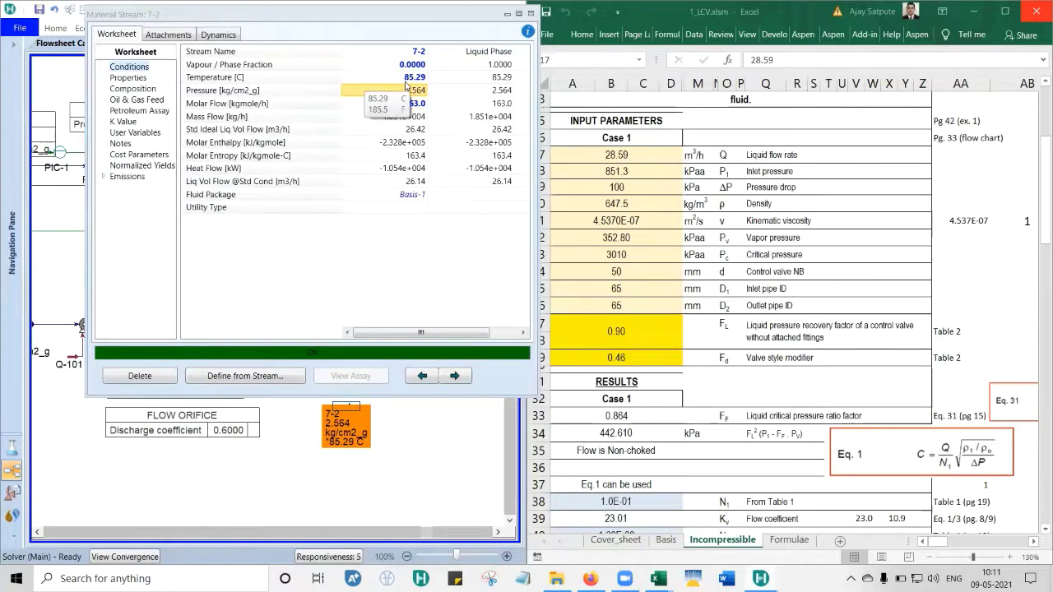
{"action": "mouse_move", "coordinate": [420, 88]}
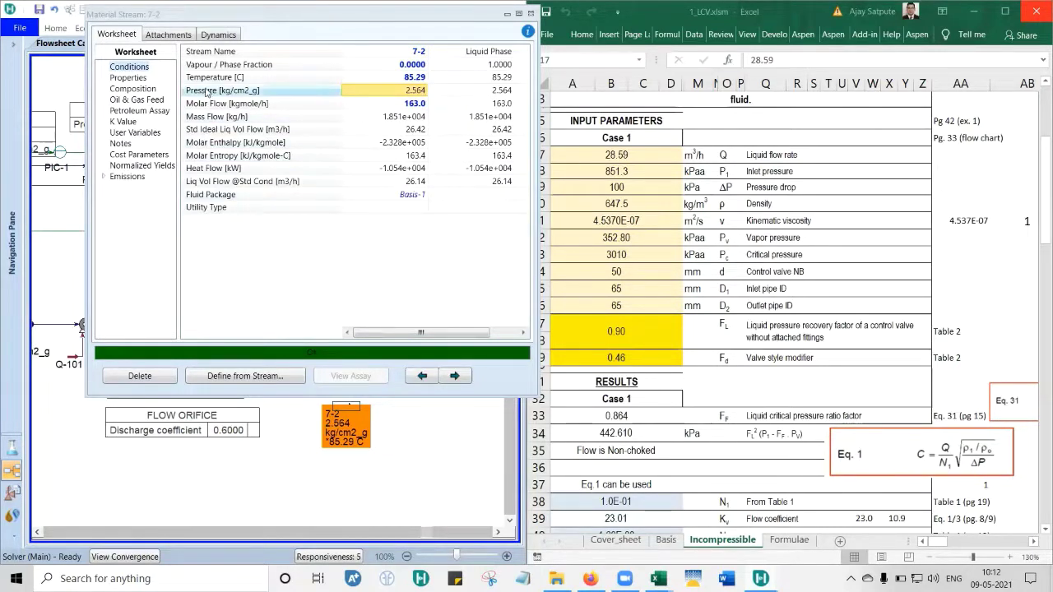
{"action": "left_click", "coordinate": [531, 14]}
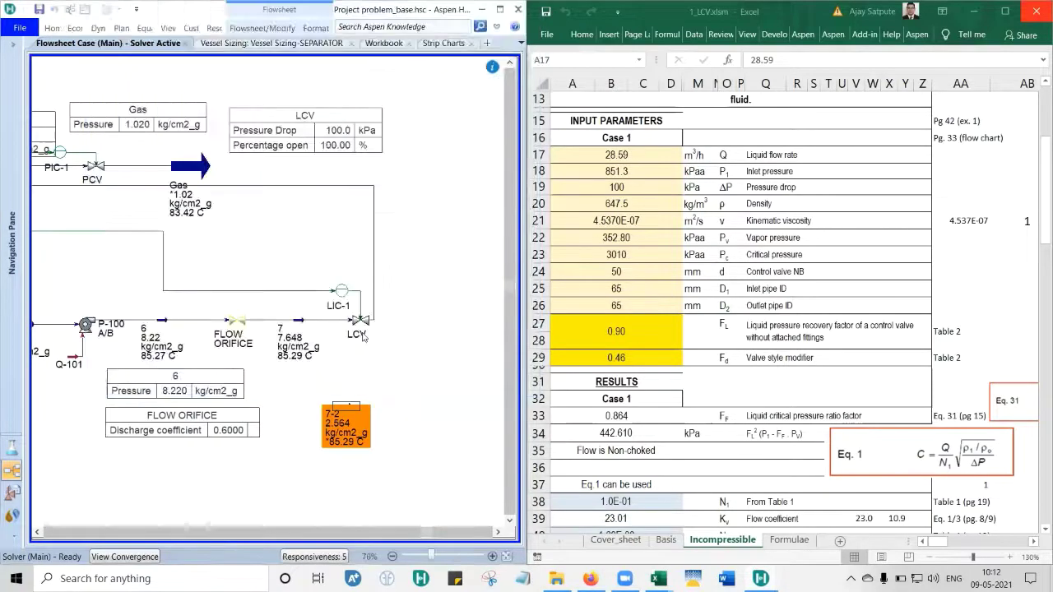
Attach a new Critical Properties analysis to stream 7 from its Attachments > Analysis page.
{"action": "double_click", "coordinate": [314, 326]}
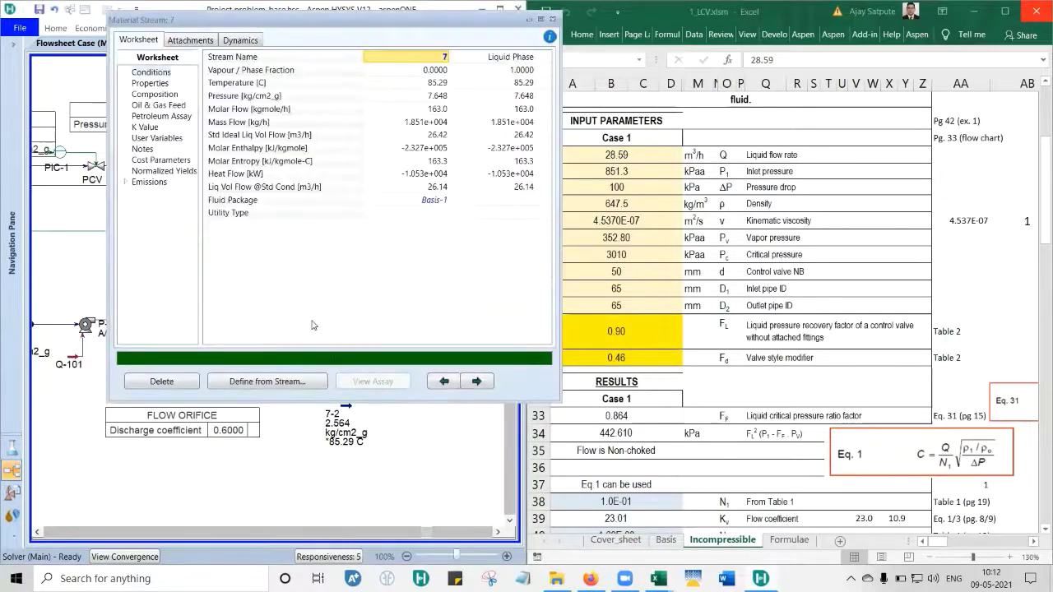
{"action": "left_click", "coordinate": [151, 84]}
{"action": "left_click", "coordinate": [201, 41]}
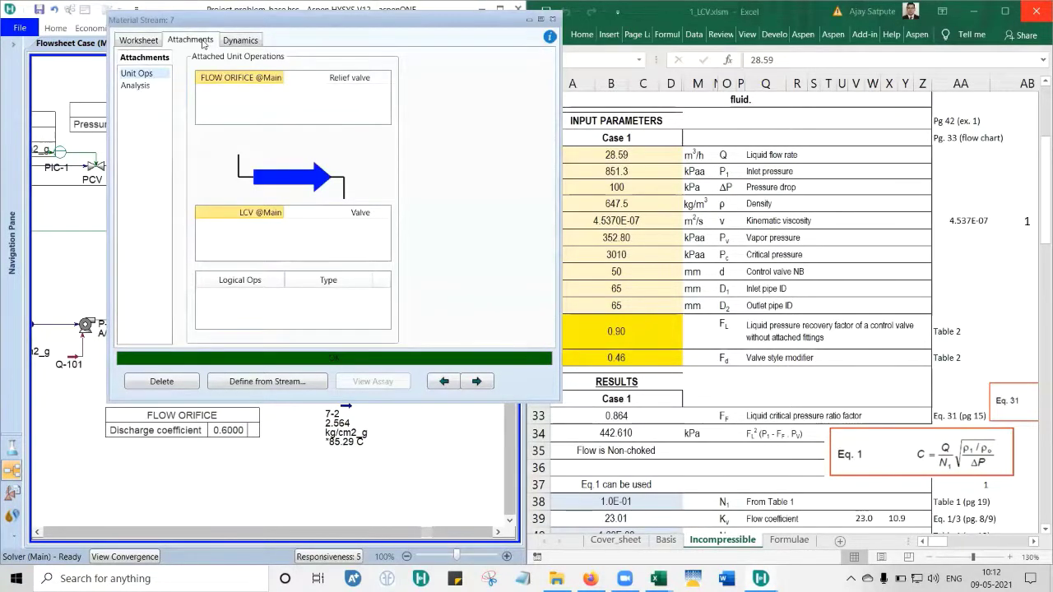
{"action": "left_click", "coordinate": [132, 86]}
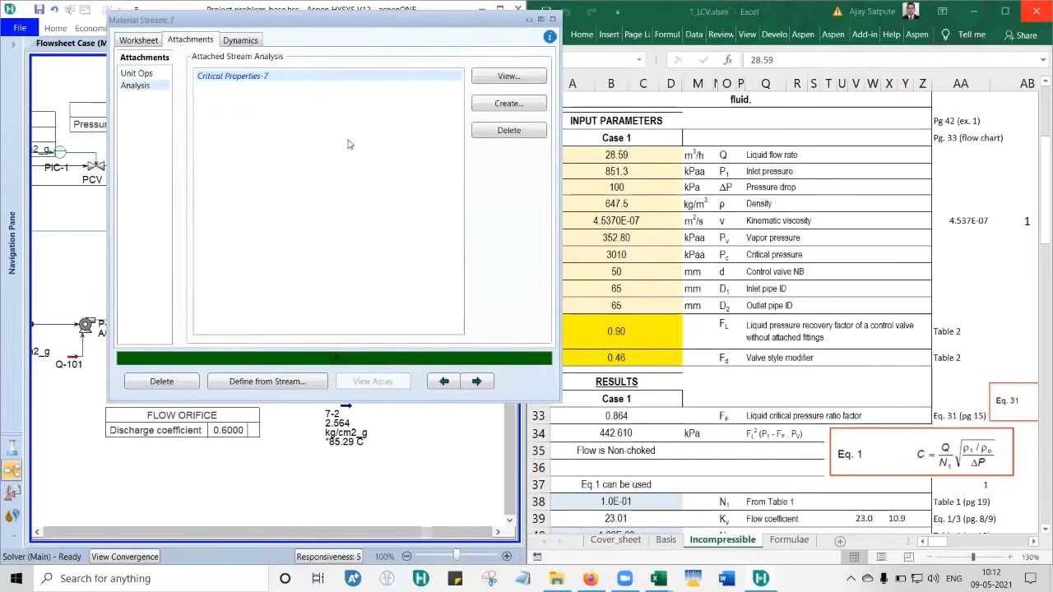
{"action": "left_click", "coordinate": [536, 110]}
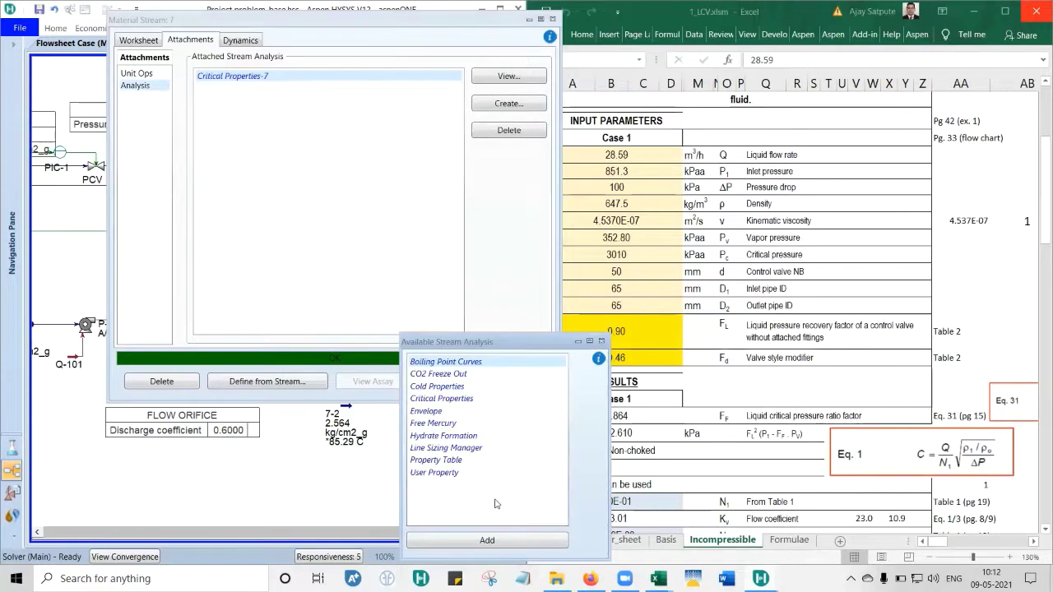
{"action": "left_click", "coordinate": [462, 401]}
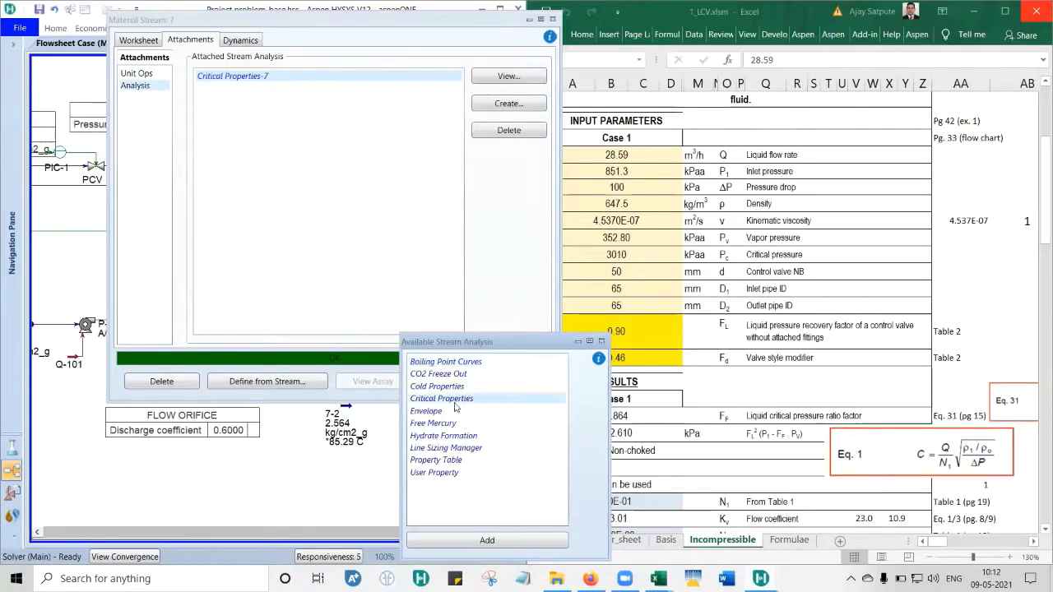
{"action": "left_click", "coordinate": [497, 548]}
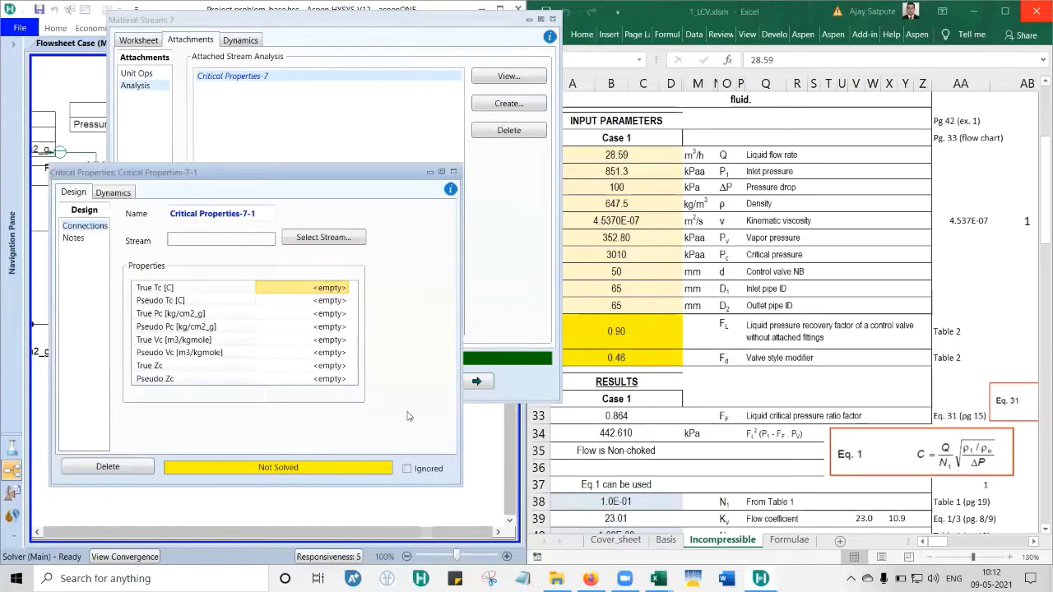
Assign stream 7 to the Critical Properties analysis and calculate it.
{"action": "left_click", "coordinate": [319, 248]}
{"action": "left_click", "coordinate": [239, 267]}
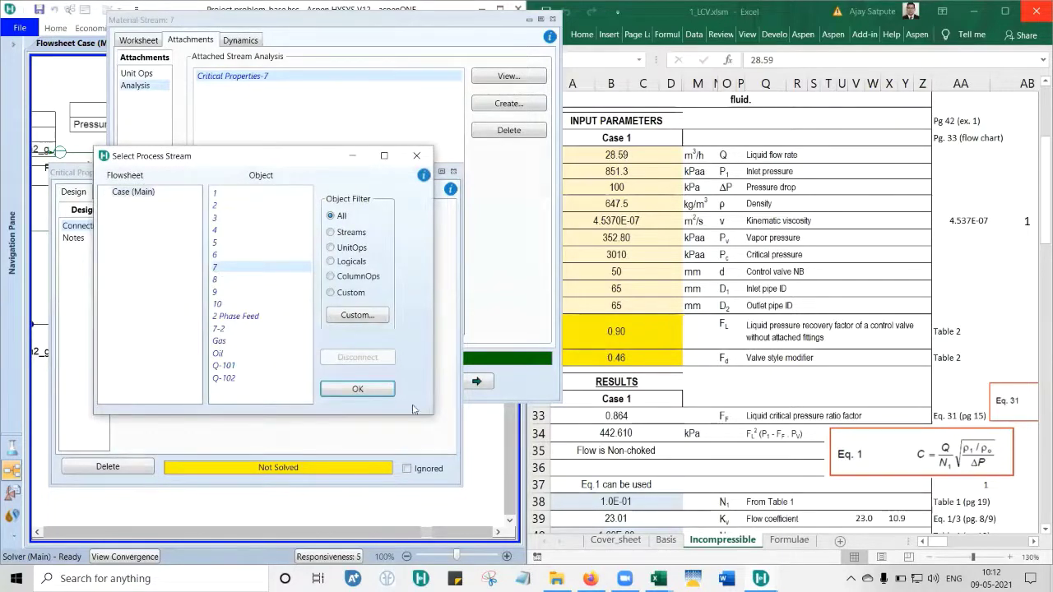
{"action": "left_click", "coordinate": [355, 390]}
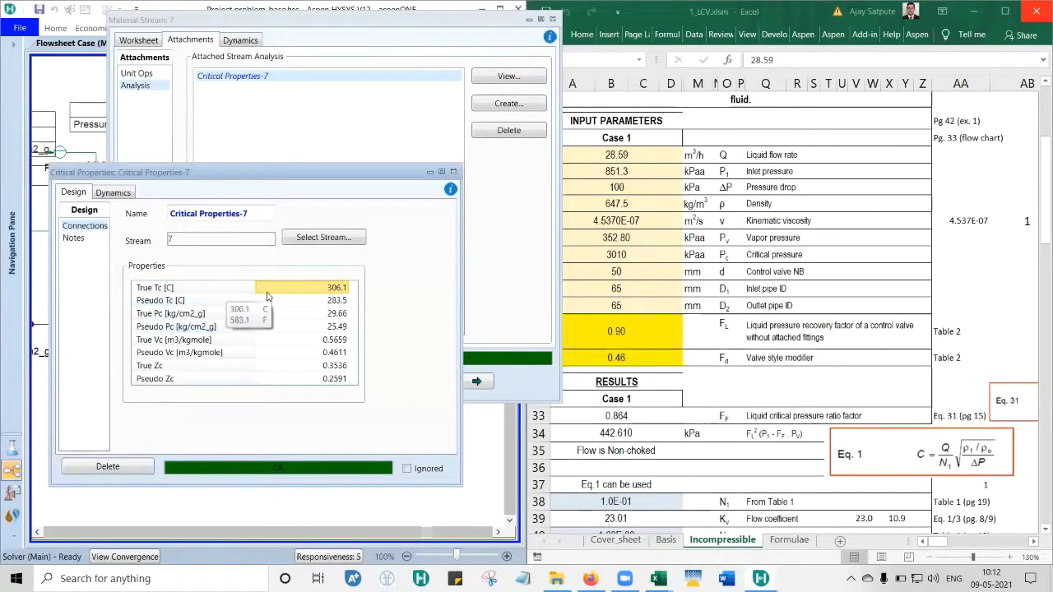
Read stream 7's True Pc of 3010 kPa, then close both critical properties views.
{"action": "mouse_move", "coordinate": [280, 321]}
{"action": "mouse_move", "coordinate": [347, 330]}
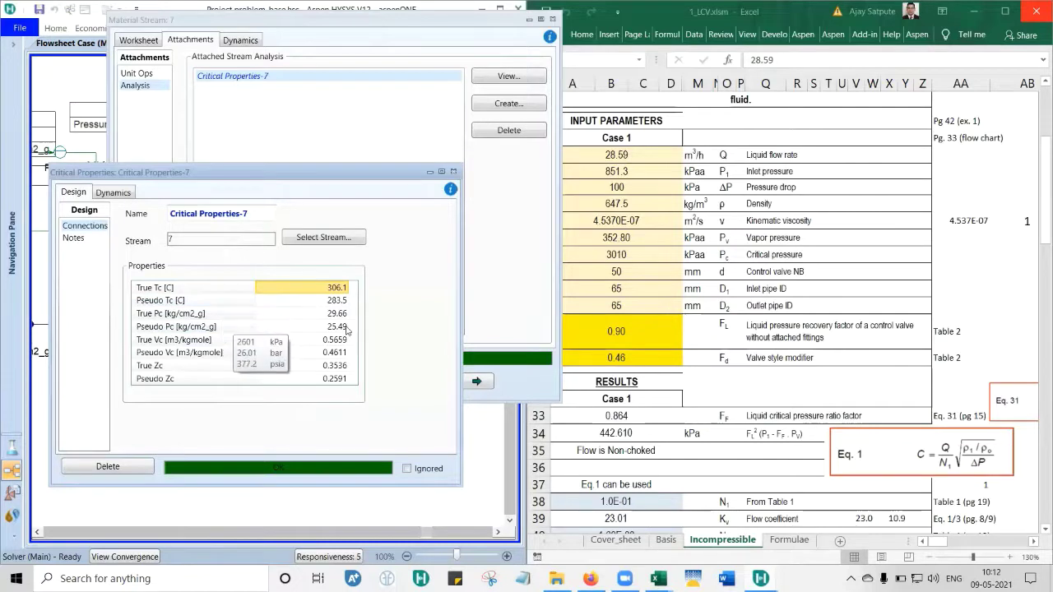
{"action": "left_click", "coordinate": [452, 173]}
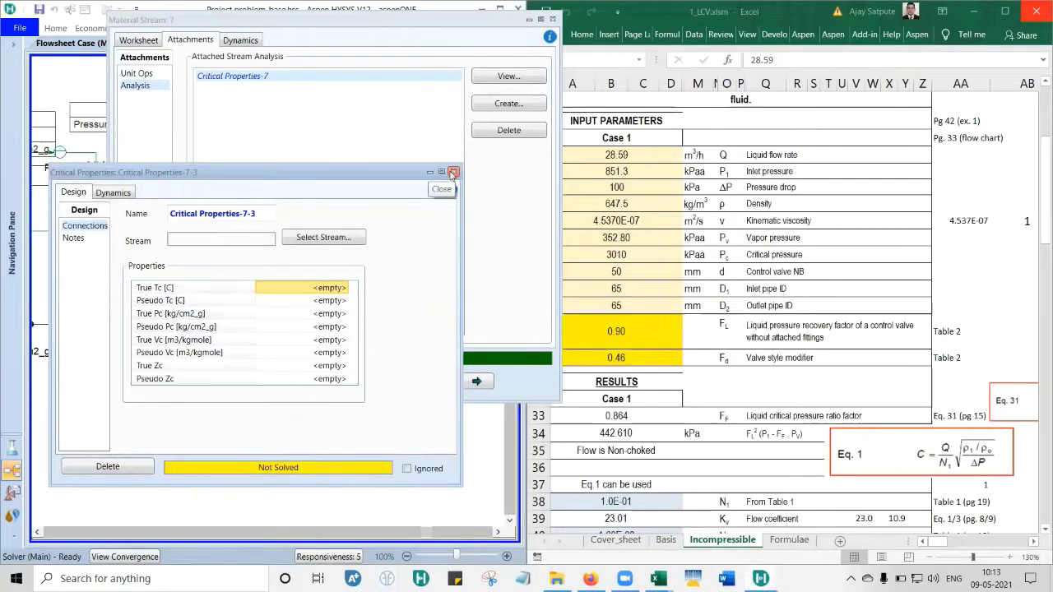
{"action": "left_click", "coordinate": [453, 172]}
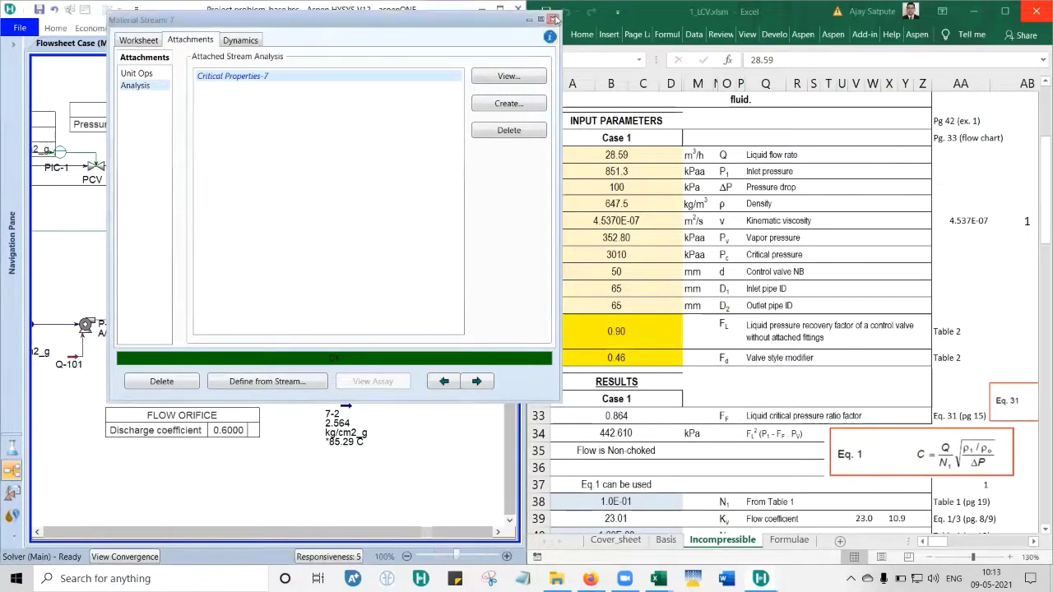
Close stream 7's window and check the 50 mm control valve NB in the 1_LCV.xlsm workbook.
{"action": "left_click", "coordinate": [553, 18]}
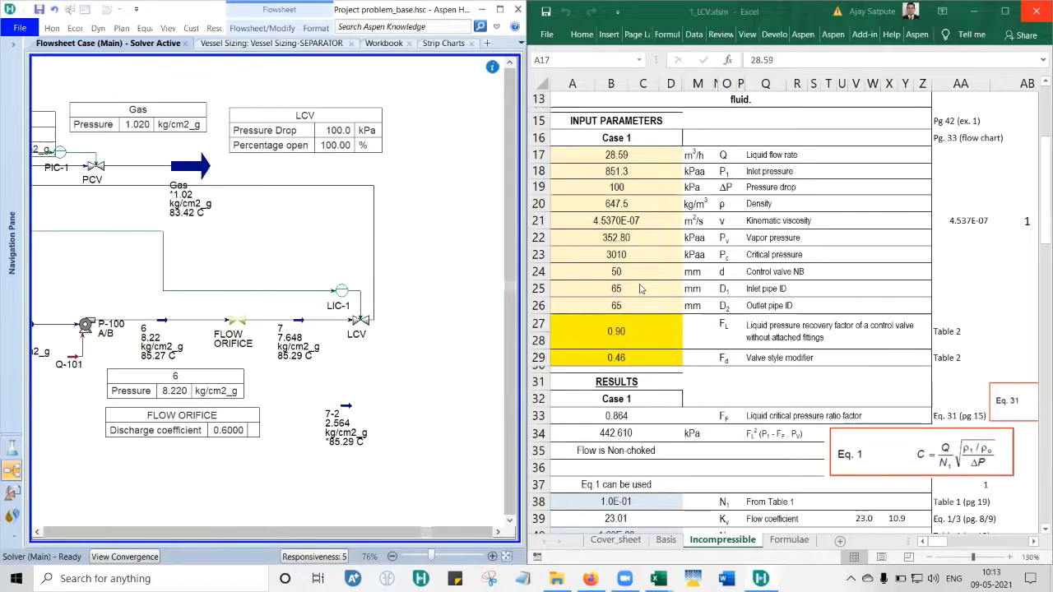
{"action": "key", "text": "alt+Tab"}
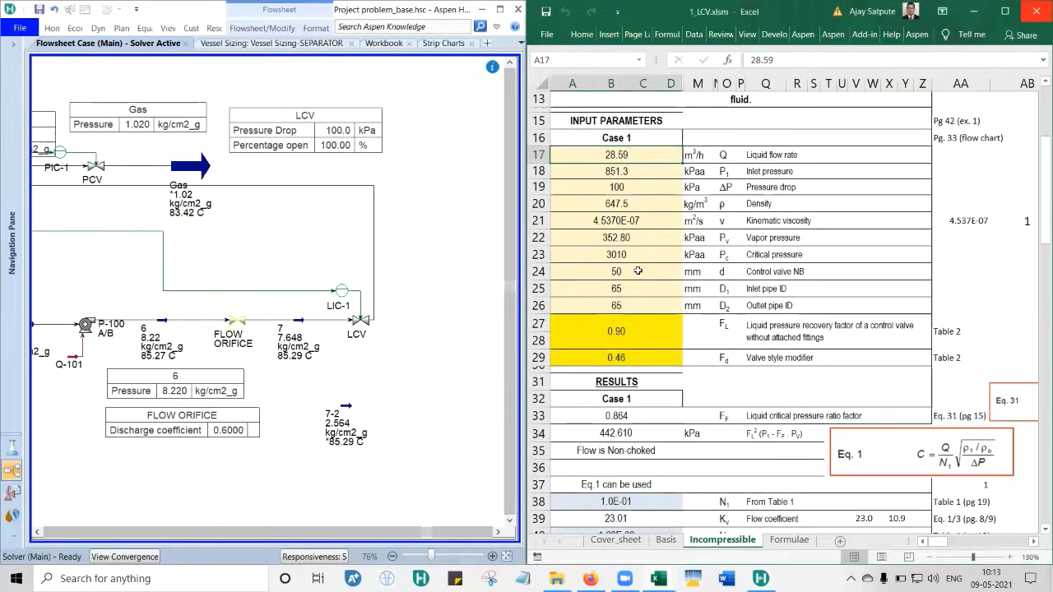
{"action": "left_click", "coordinate": [637, 270]}
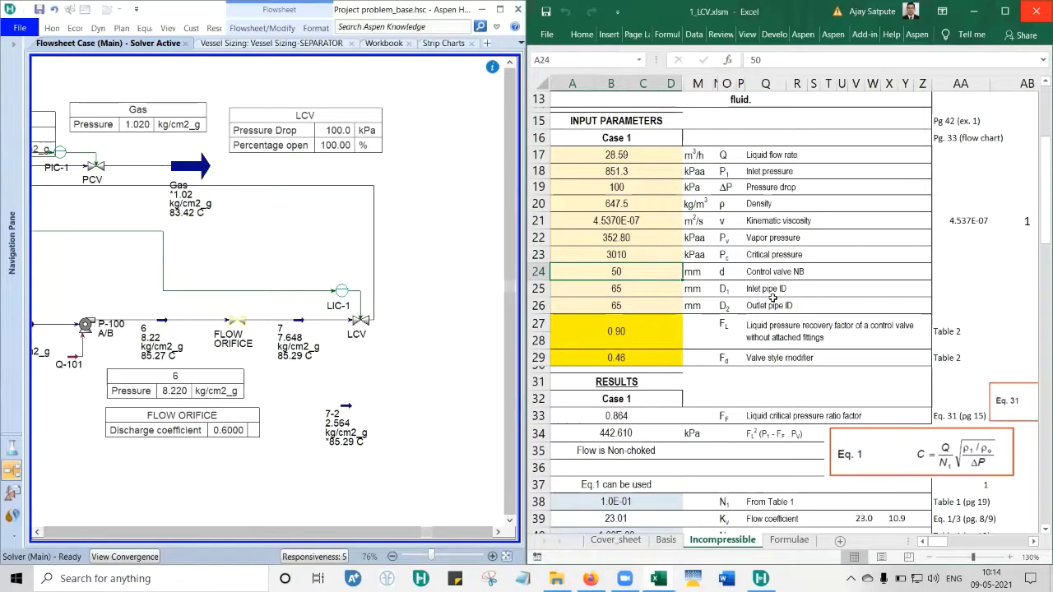
Show the LCV valve's Rating sizing data: linear, ANSI/ISA, Fl 0.9000, Cv 26.61 USGPM.
{"action": "double_click", "coordinate": [360, 320]}
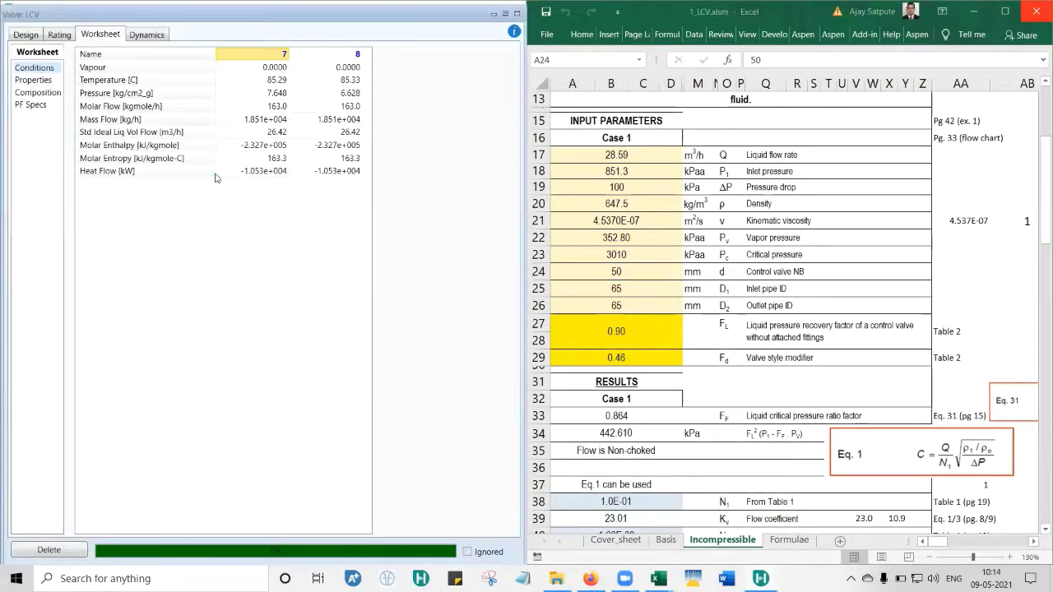
{"action": "left_click", "coordinate": [64, 36]}
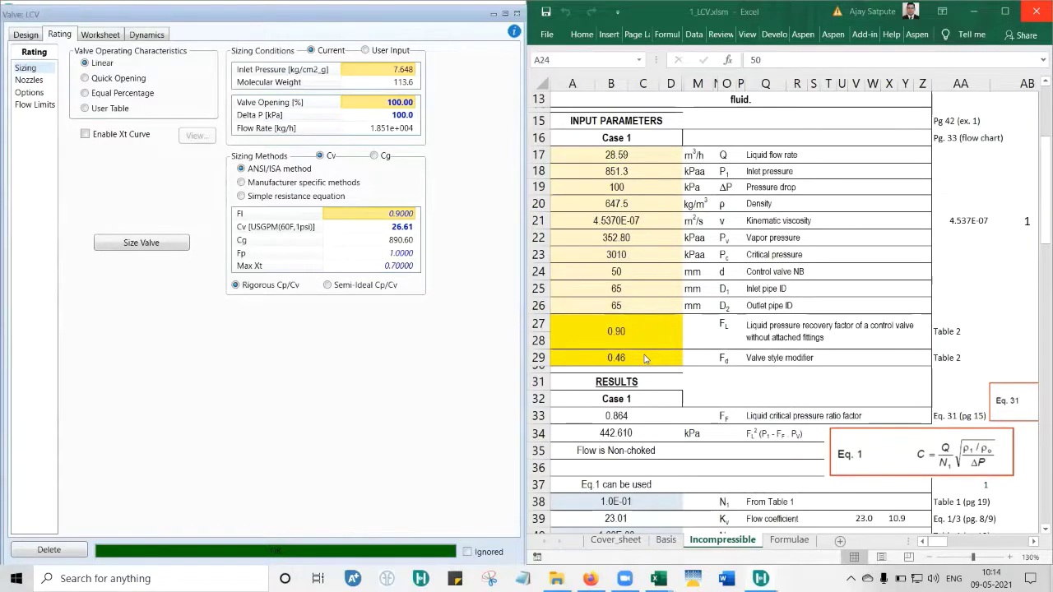
{"action": "scroll", "coordinate": [645, 358], "scroll_direction": "down", "scroll_amount": 2}
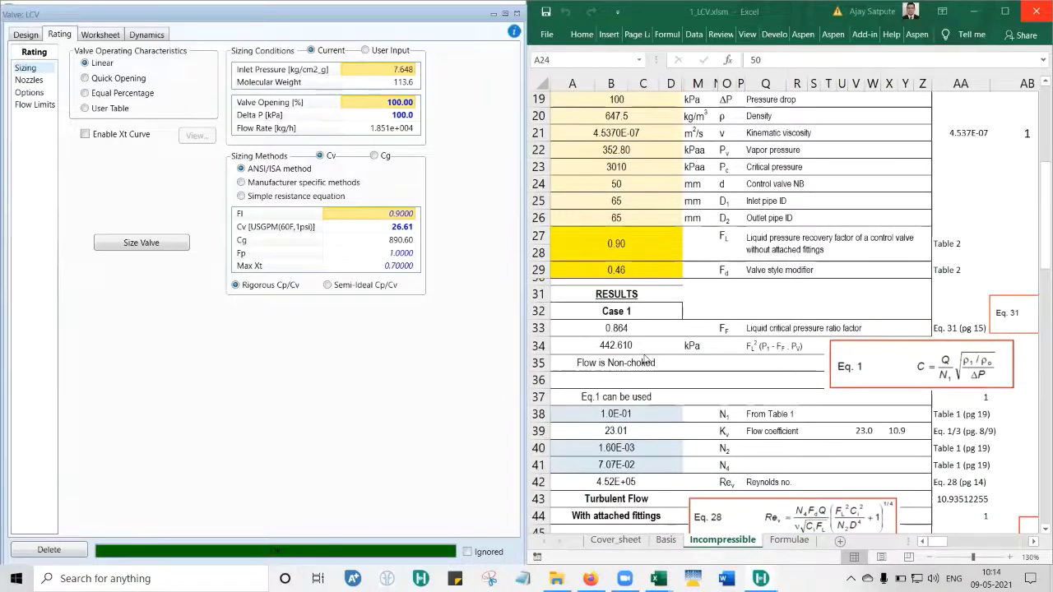
{"action": "scroll", "coordinate": [645, 359], "scroll_direction": "down", "scroll_amount": 2}
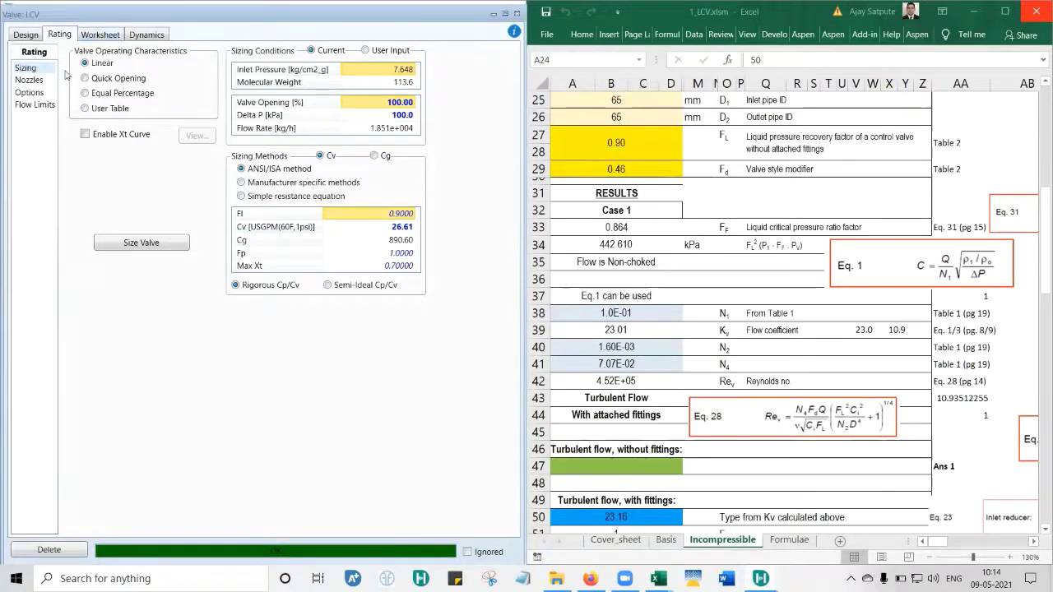
Show the LCV valve's Flow Limits page, confirming no choking at Fl 0.9000.
{"action": "left_click", "coordinate": [40, 104]}
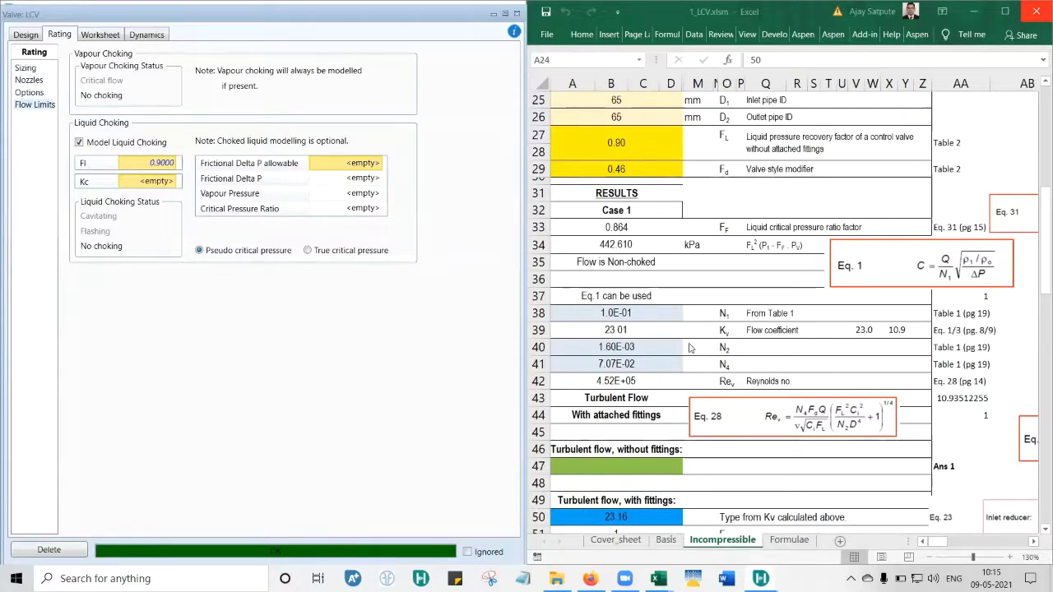
{"action": "scroll", "coordinate": [690, 348], "scroll_direction": "down", "scroll_amount": 1}
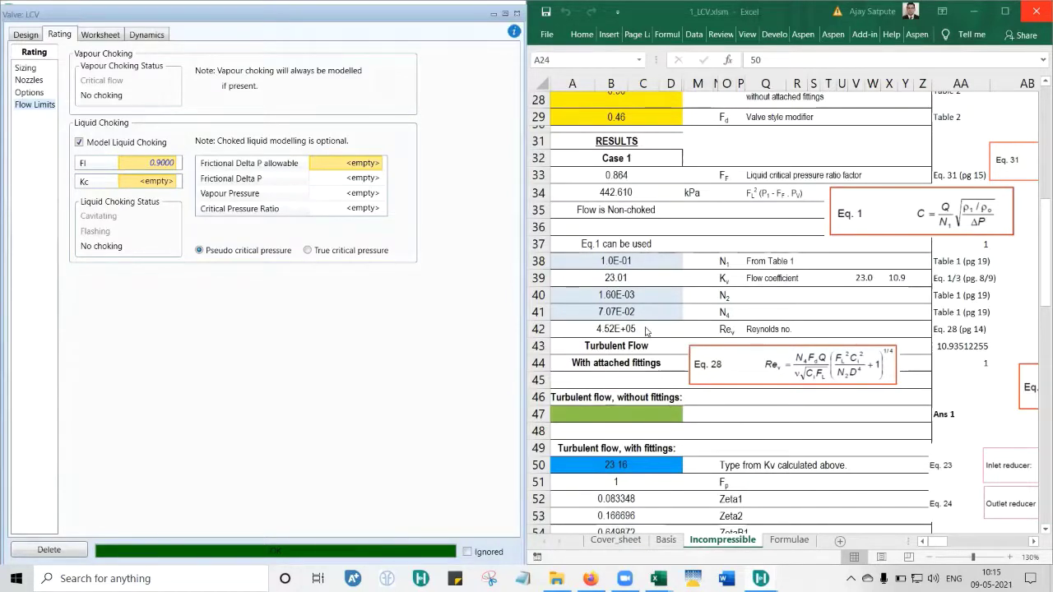
Check the Kv Goal Seek ratio of 1.000 in B64 and the final Kv of 23.2.
{"action": "scroll", "coordinate": [646, 330], "scroll_direction": "down", "scroll_amount": 2}
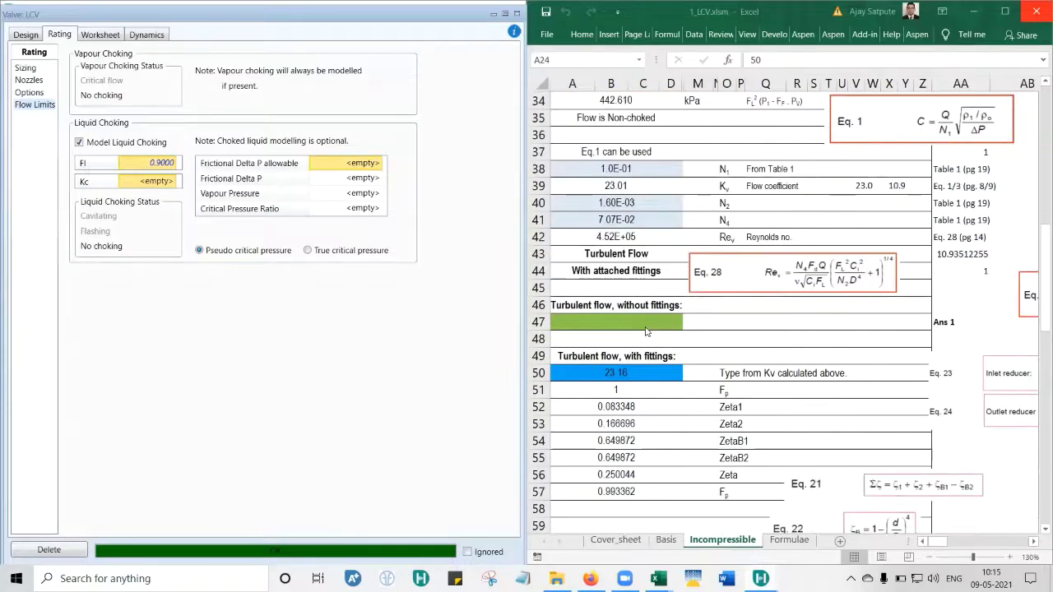
{"action": "scroll", "coordinate": [646, 331], "scroll_direction": "down", "scroll_amount": 1}
{"action": "scroll", "coordinate": [646, 331], "scroll_direction": "down", "scroll_amount": 1}
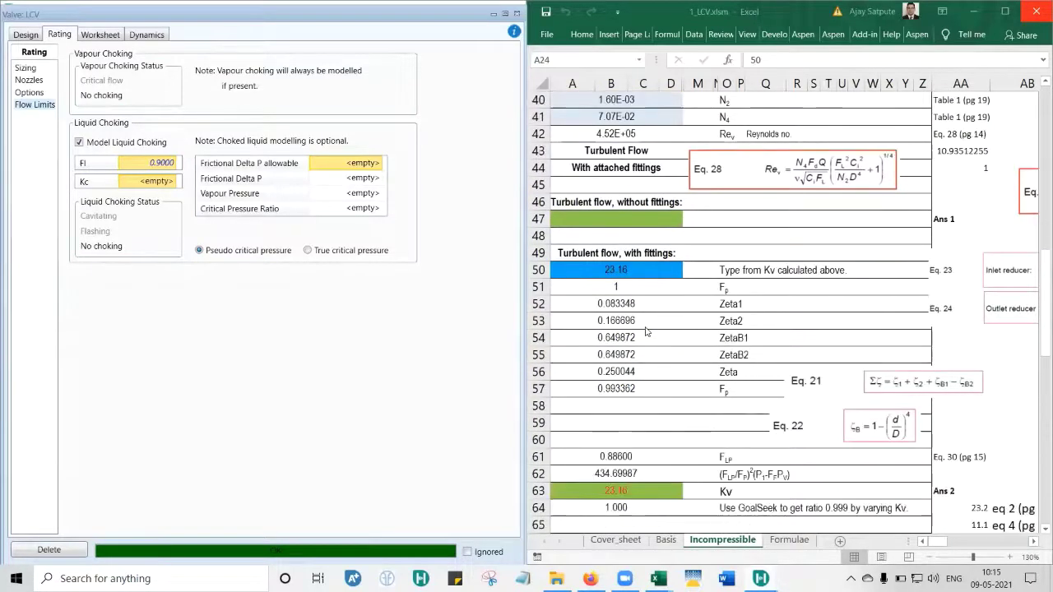
{"action": "scroll", "coordinate": [646, 331], "scroll_direction": "down", "scroll_amount": 2}
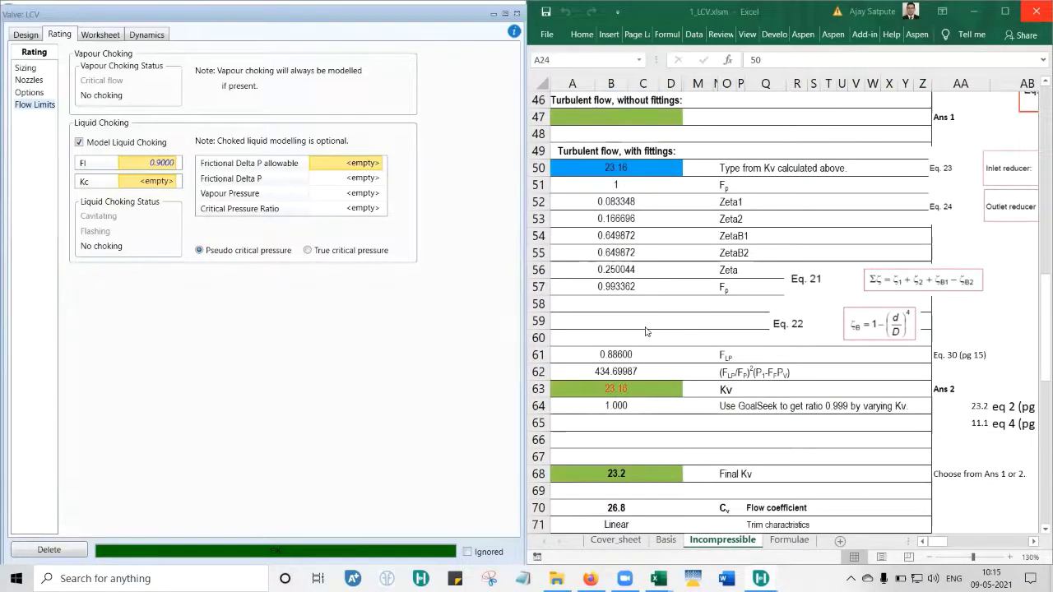
{"action": "scroll", "coordinate": [646, 331], "scroll_direction": "down", "scroll_amount": 1}
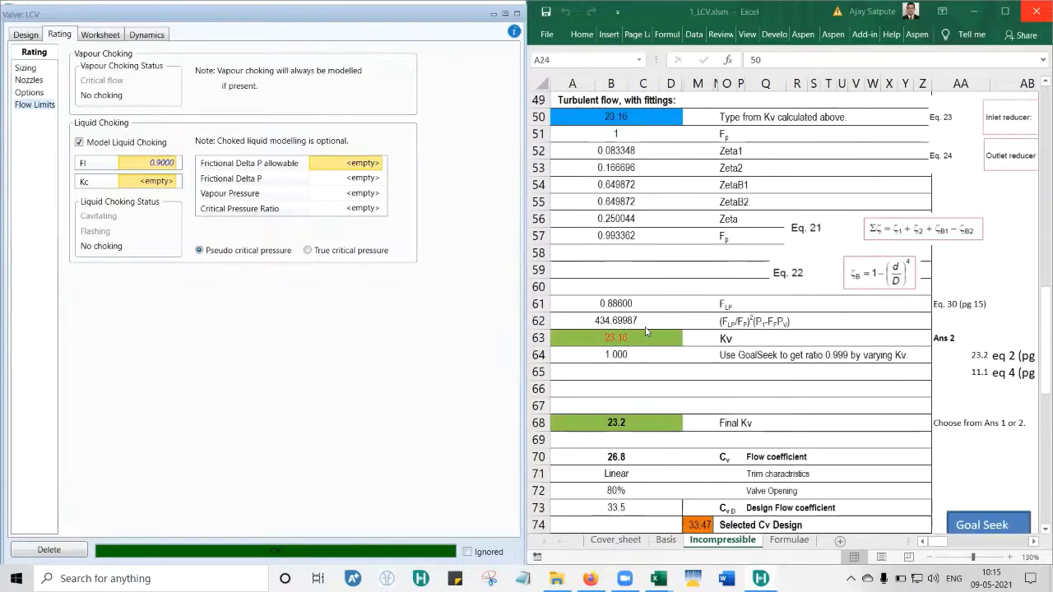
{"action": "left_click", "coordinate": [612, 354]}
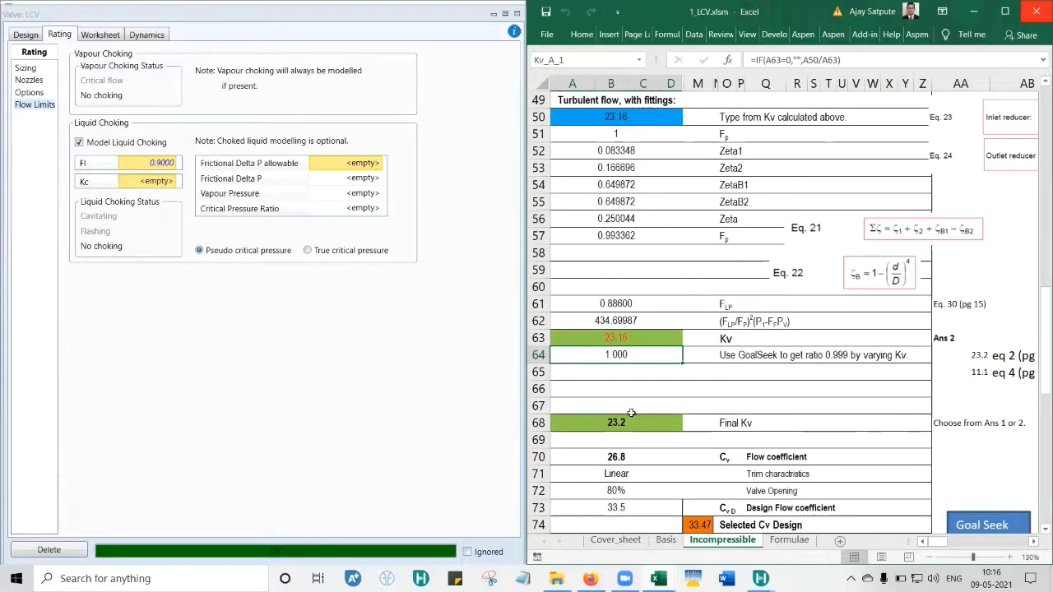
Compare Excel's Cv of 26.8 (=A68/0.865) with HYSYS's 26.61, then close the LCV valve window.
{"action": "left_click", "coordinate": [636, 456]}
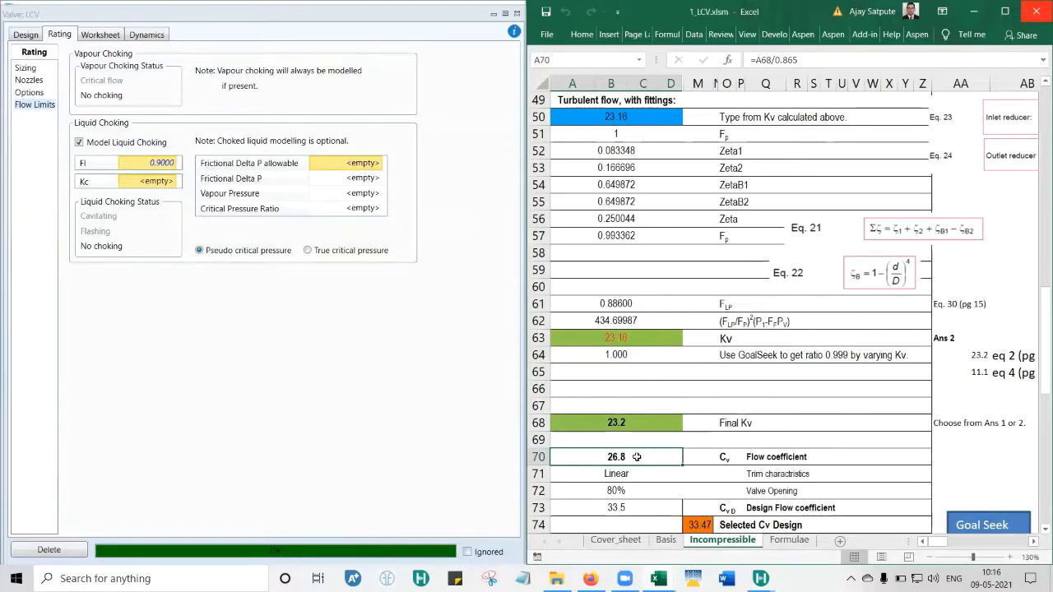
{"action": "left_click", "coordinate": [26, 70]}
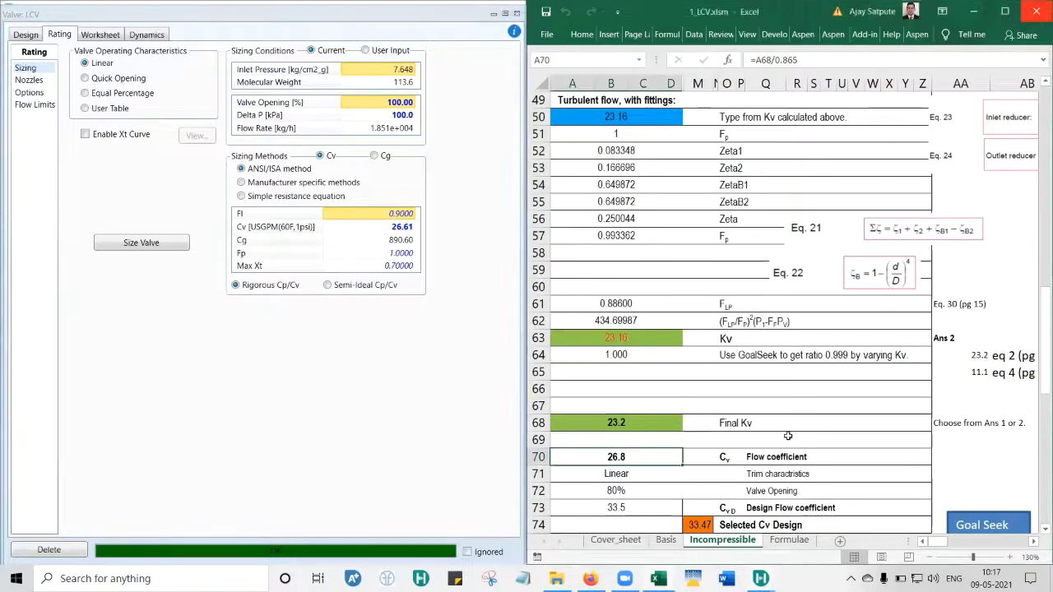
{"action": "left_click", "coordinate": [560, 13]}
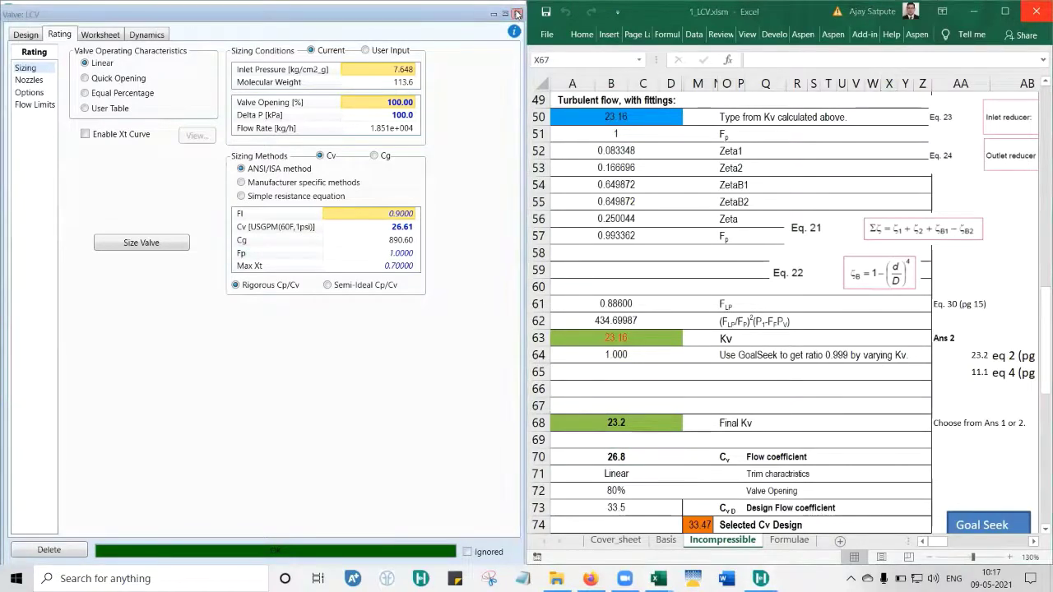
{"action": "left_click", "coordinate": [517, 13]}
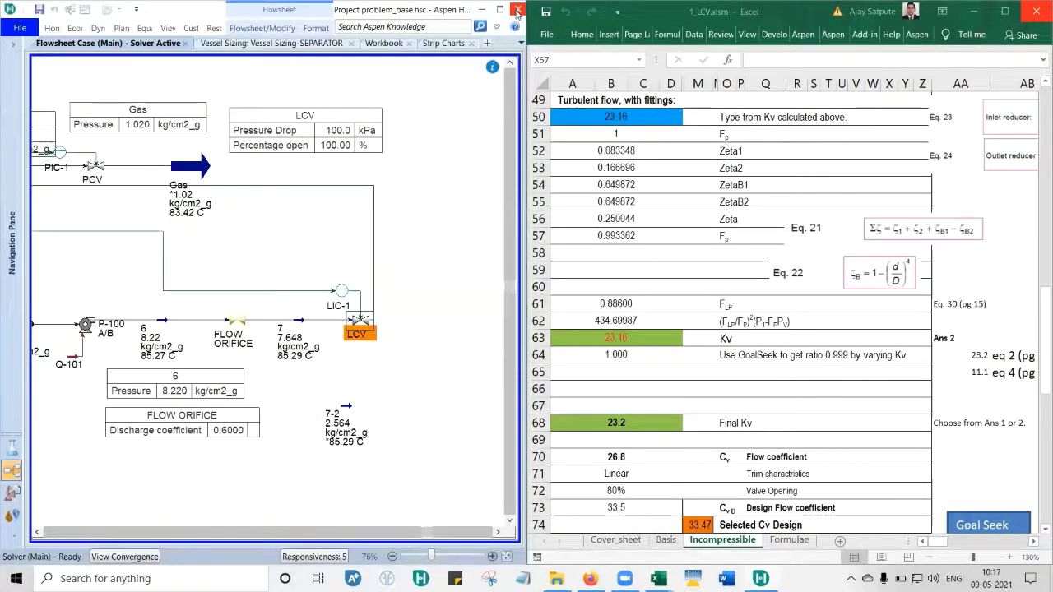